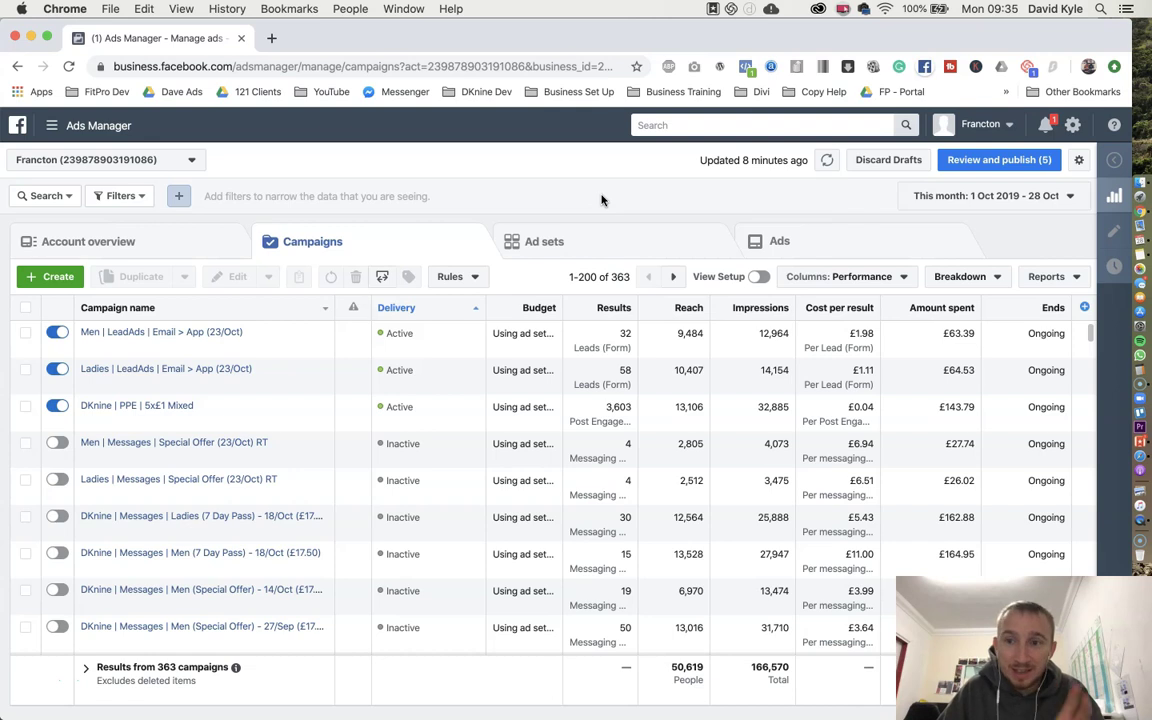
In the split-testing note, list Ad Copy 1, Ad Copy 2 and Ad Copy 3 on separate lines
left_click(1105, 238)
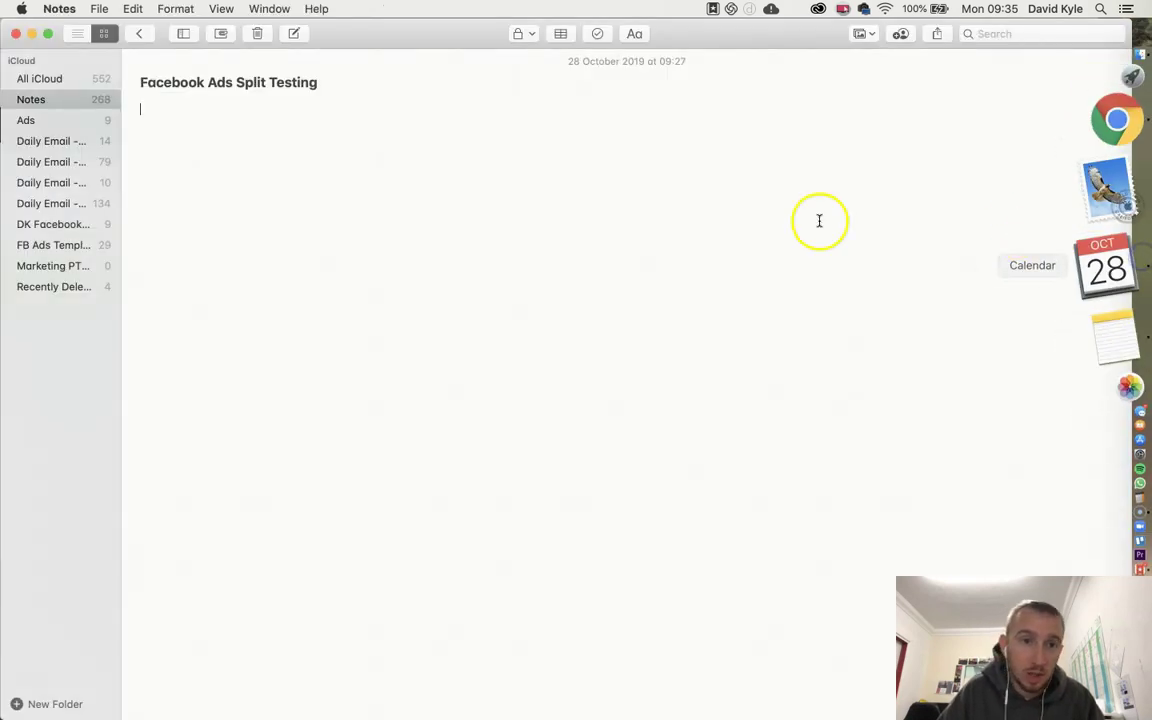
left_click(527, 210)
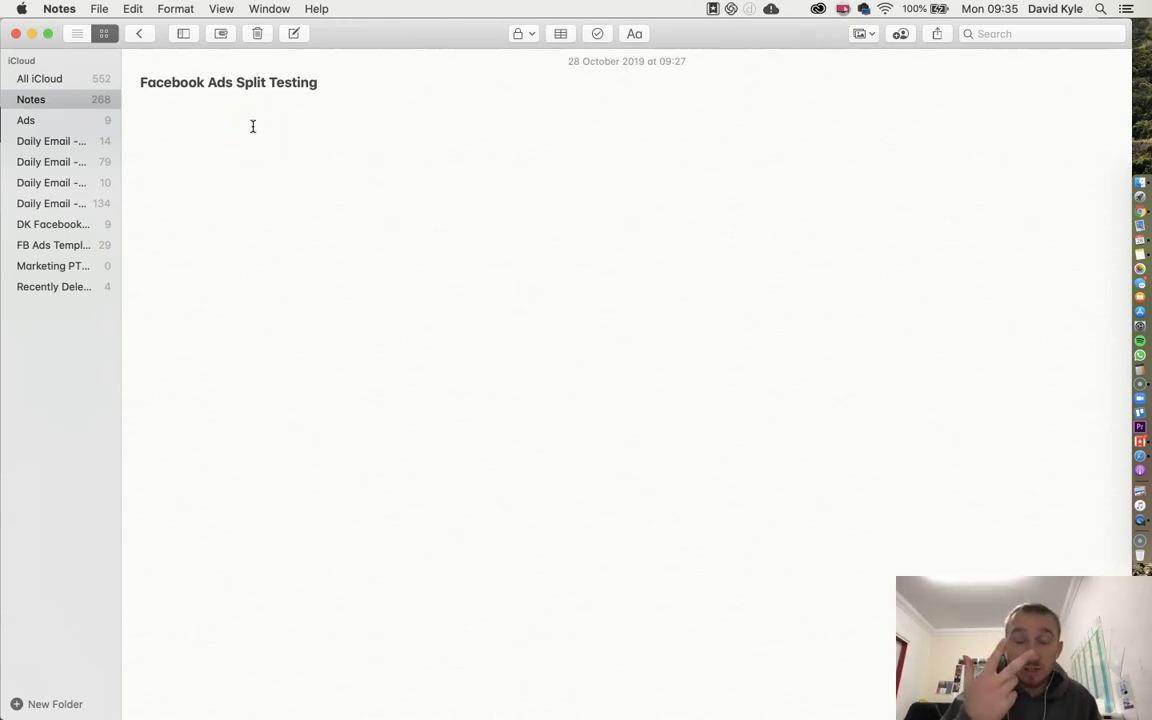
type("Ad Copy 1")
key("Return")
key("Return")
type("Ad Copy 2")
key("Return")
key("Return")
type("Ad Copy 3")
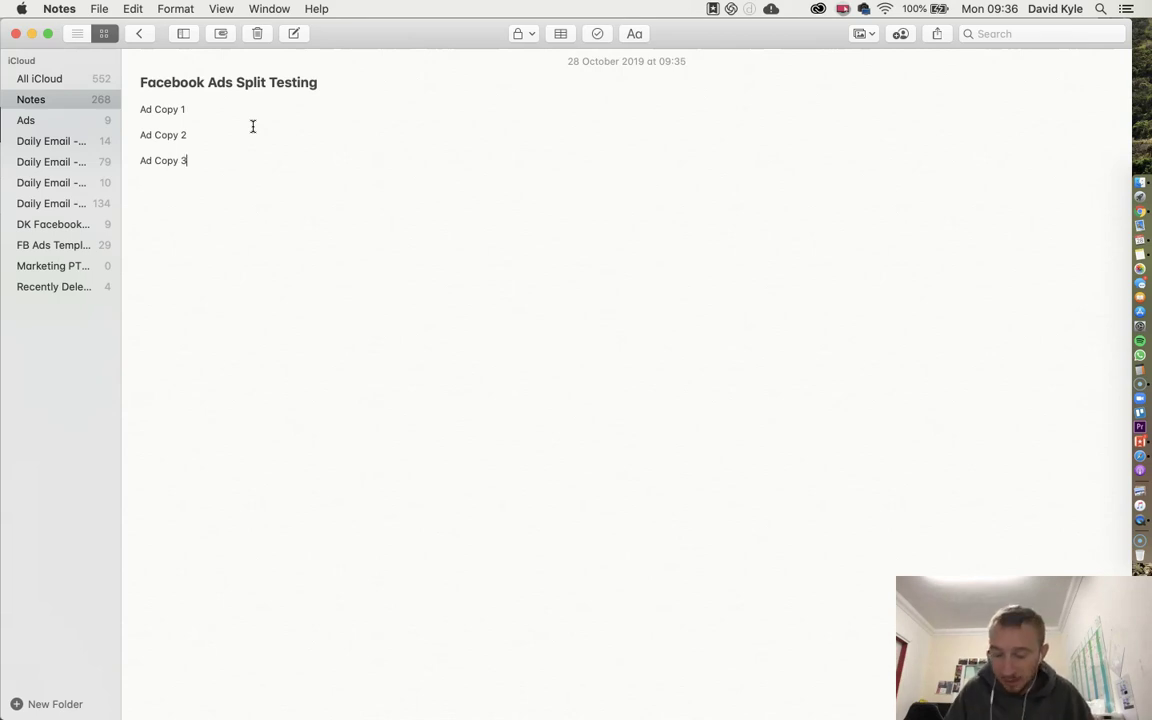
Below them, add Image/Video 1, Image/Video 2 and Image/Video 3 lines
key("Return")
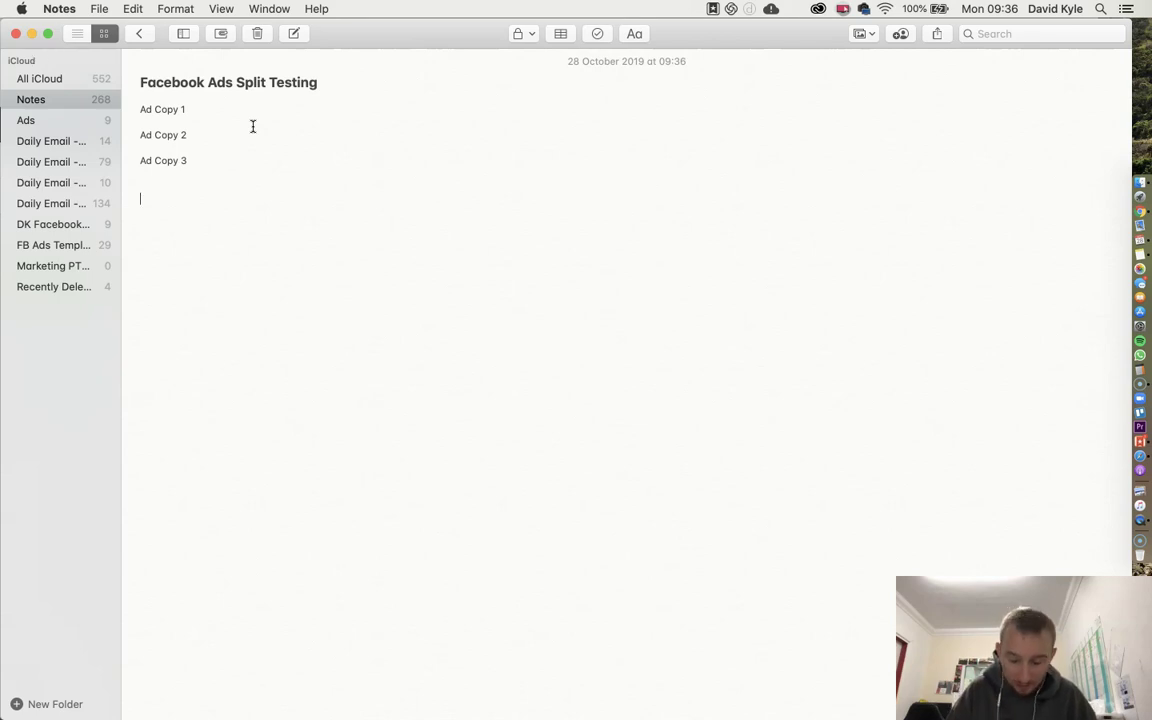
type("Image/Video 1")
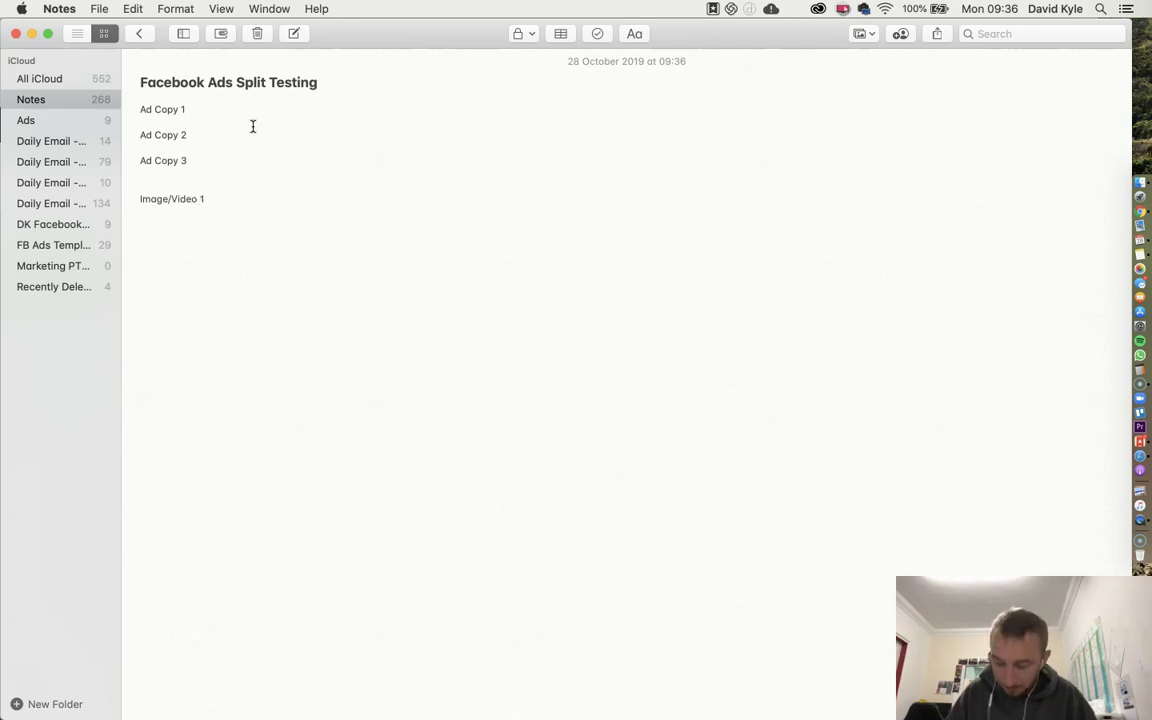
key("shift+Up")
key("shift+Right")
key("super+c")
key("Right")
key("Return")
key("super+v")
key("BackSpace")
type("2")
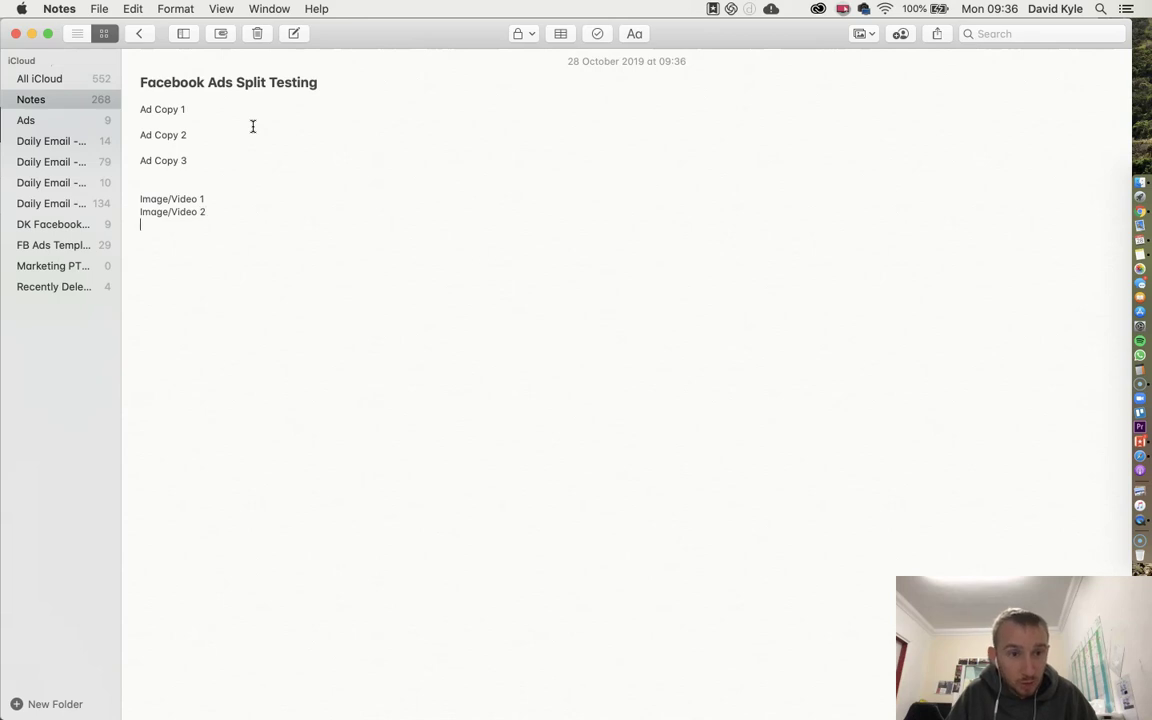
key("Return")
key("super+v")
key("BackSpace")
type("3")
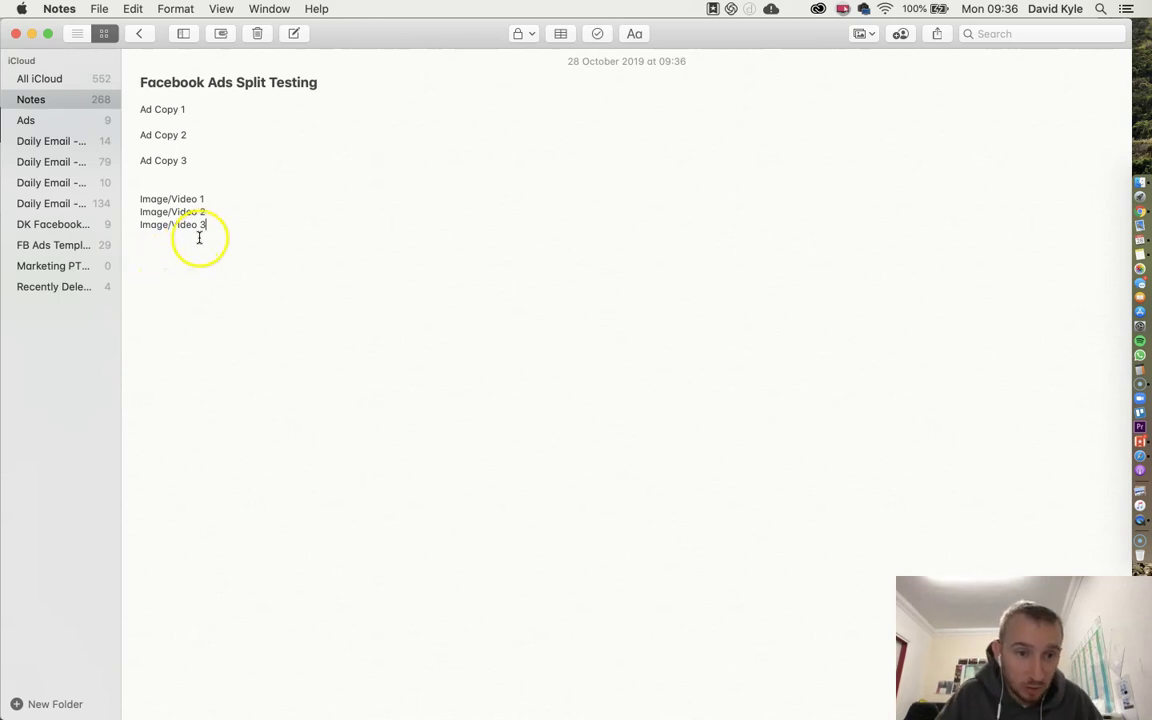
Copy the three Image/Video lines under Ad Copy 1 and Ad Copy 2
left_click_drag(210, 228, 134, 198)
key("super+c")
left_click(200, 110)
key("Return")
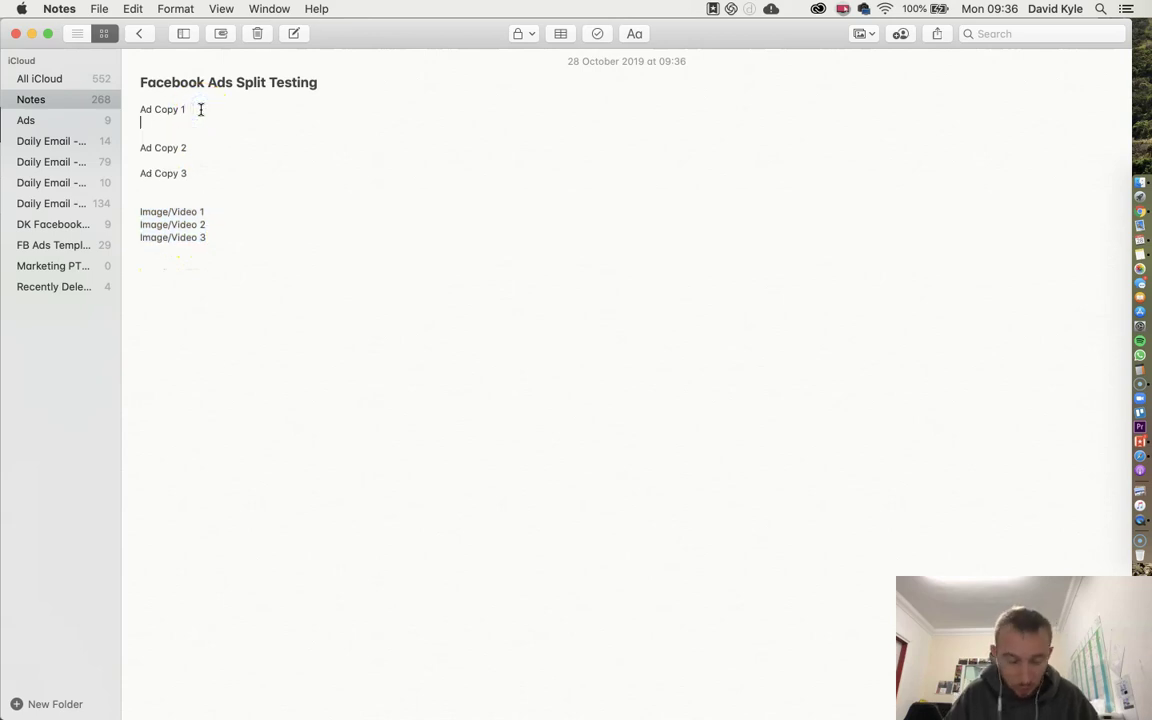
key("super+v")
left_click(191, 172)
key("Return")
key("super+v")
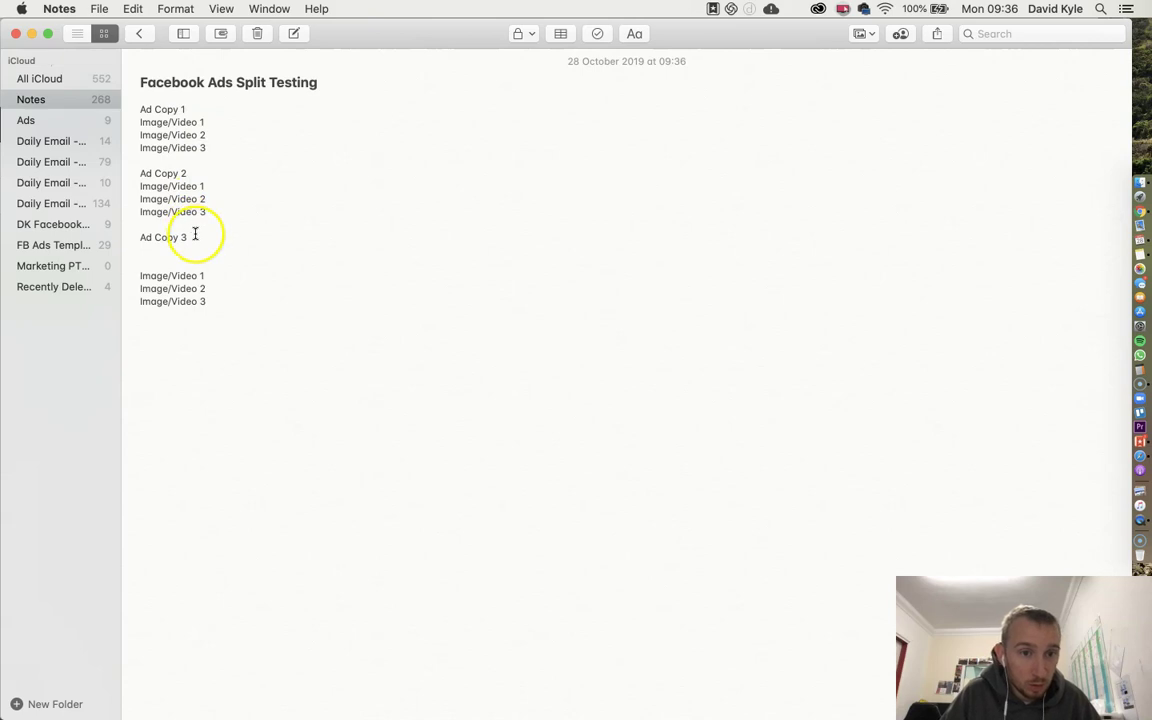
Paste the Image/Video lines under Ad Copy 3 and delete the leftover standalone list
left_click(194, 235)
key("Return")
key("super+v")
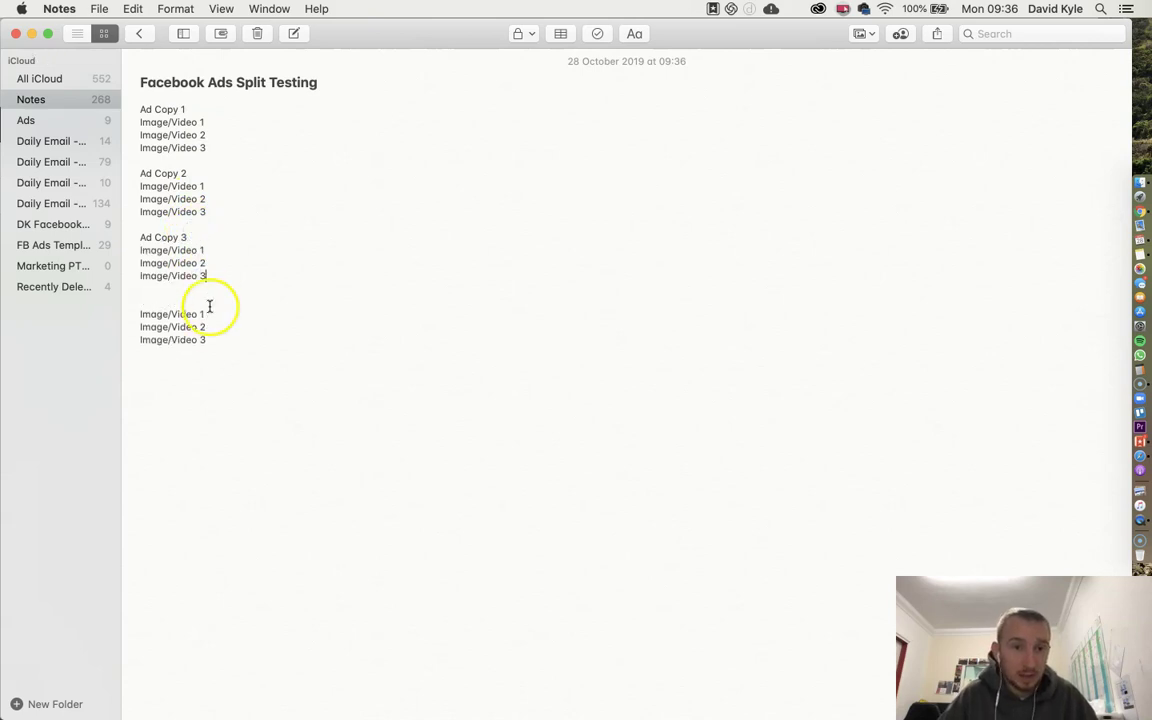
left_click_drag(208, 338, 138, 290)
key("BackSpace")
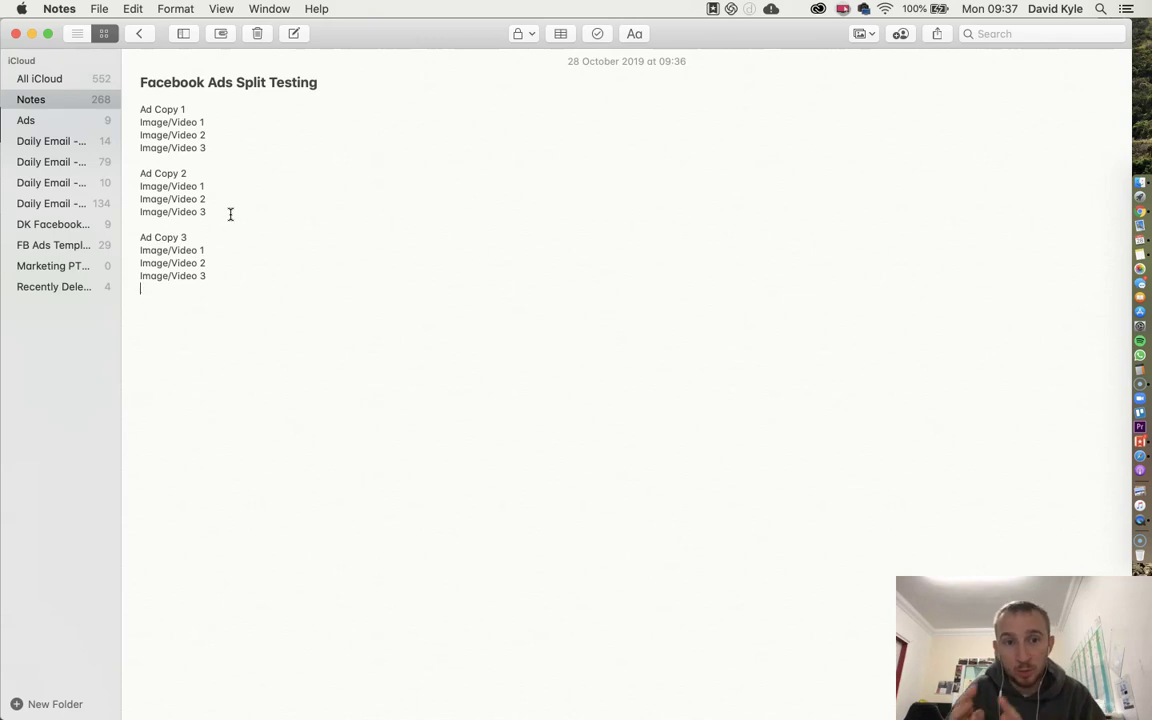
Add 'Average cost per lead is £5' and mark Ad Copy 1's image lines at £3
key("Return")
key("Return")
key("Return")
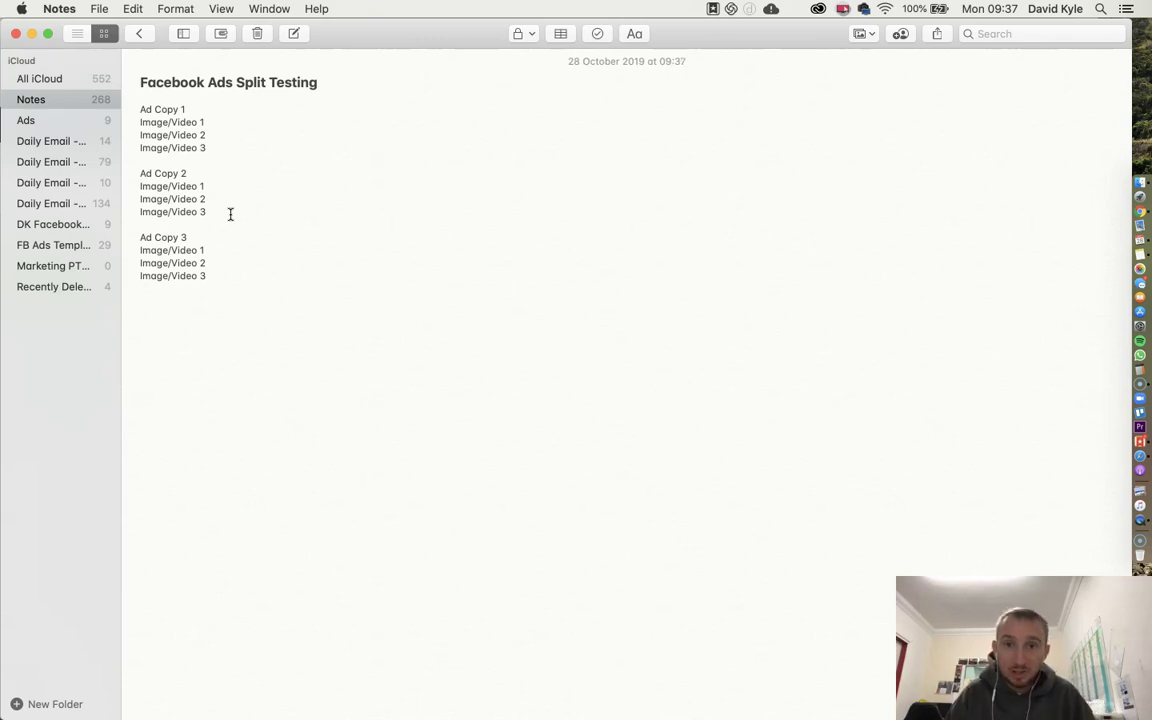
type("Average cost pe")
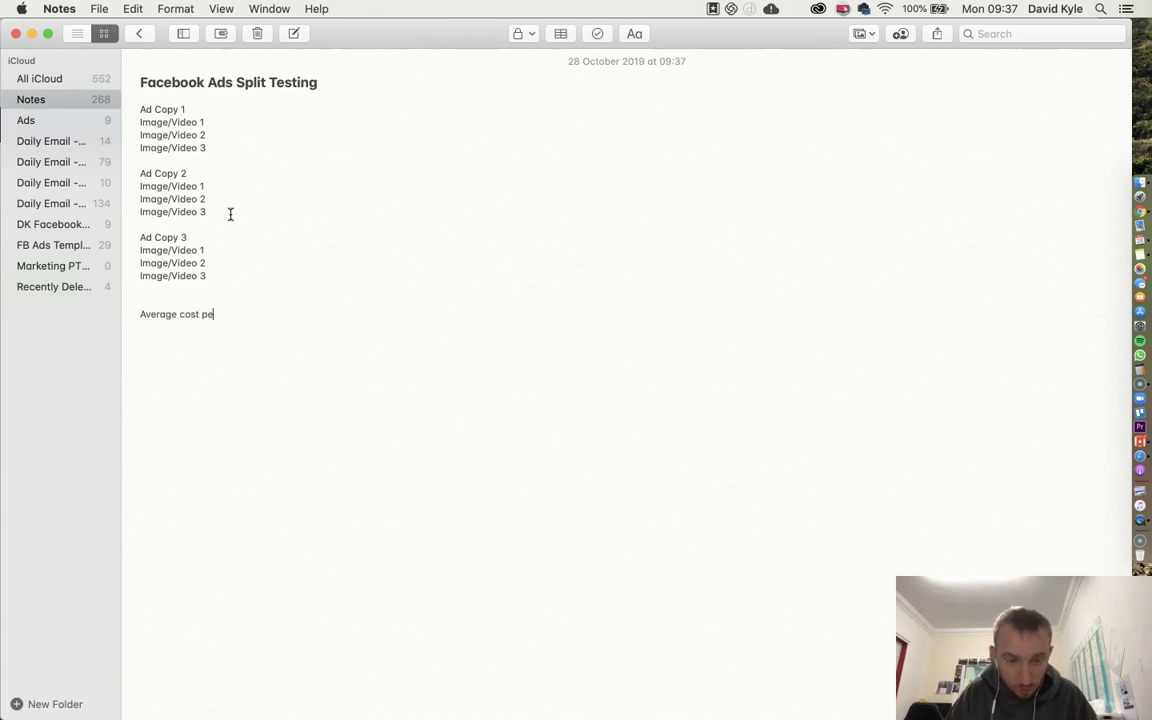
type("r lead is")
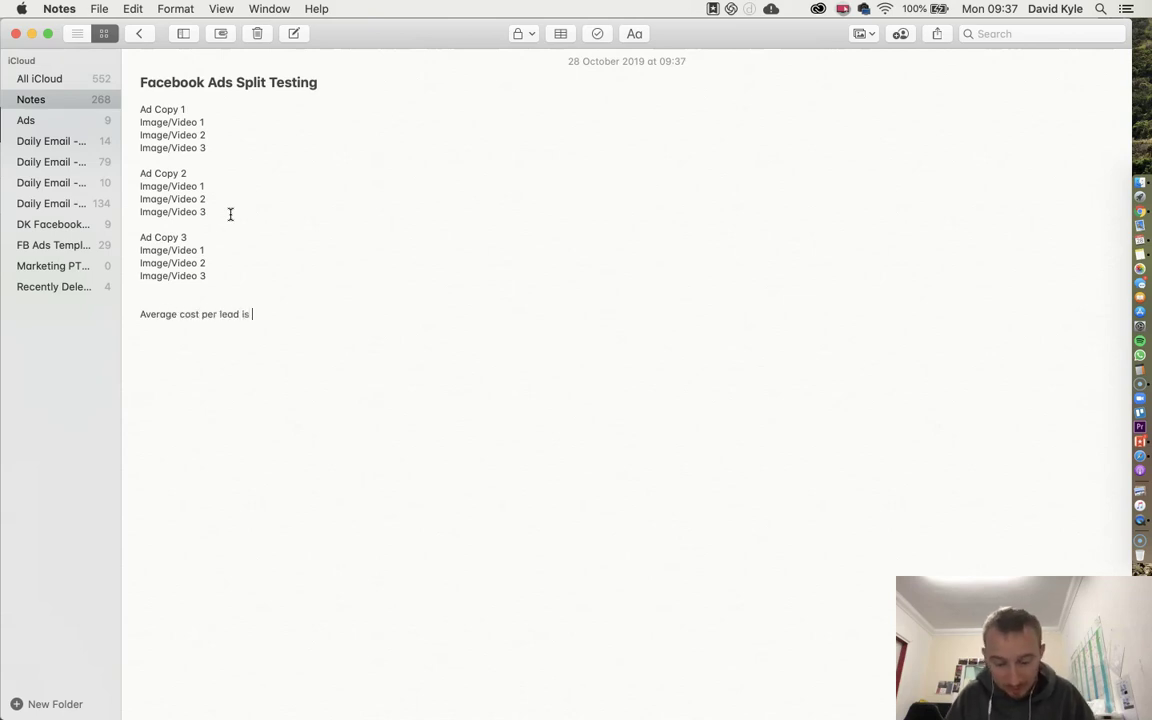
type(" £5")
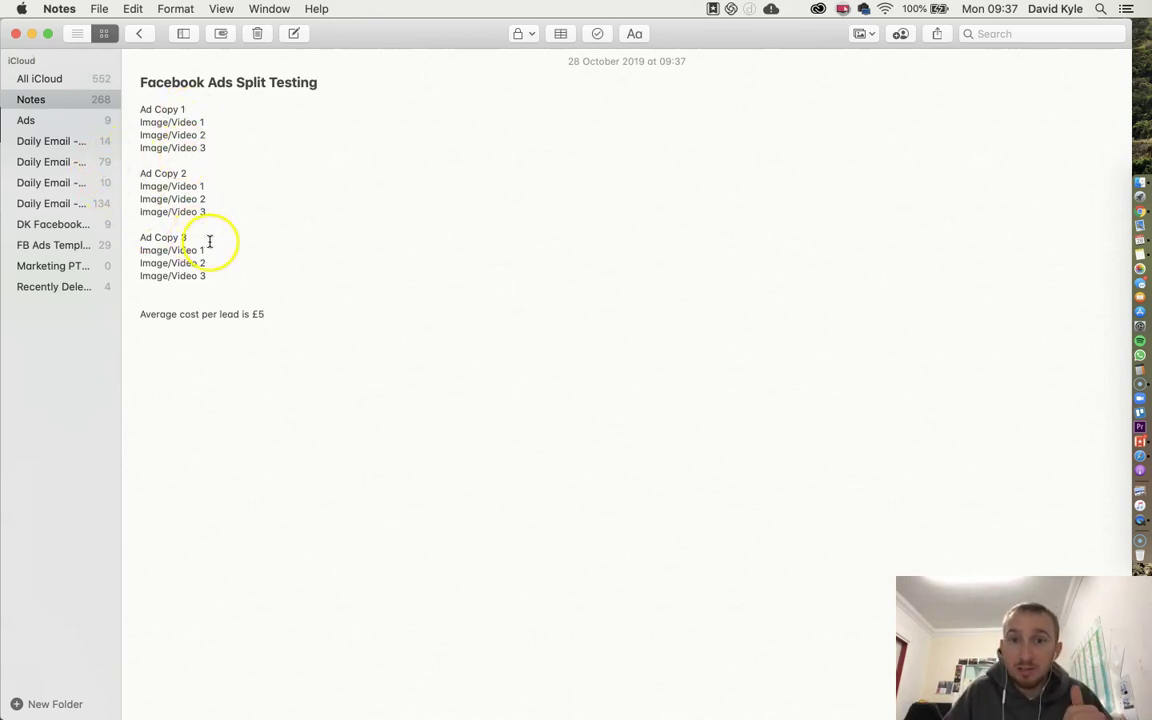
left_click(216, 122)
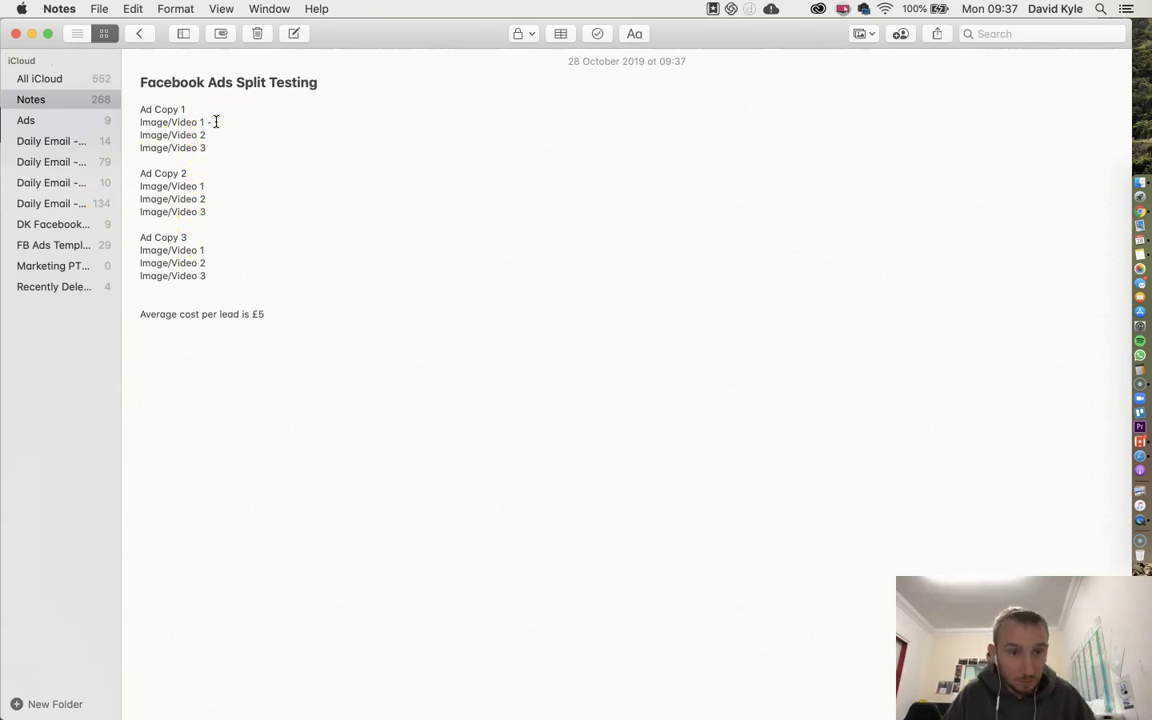
type("- £3")
key("Down")
type("- £")
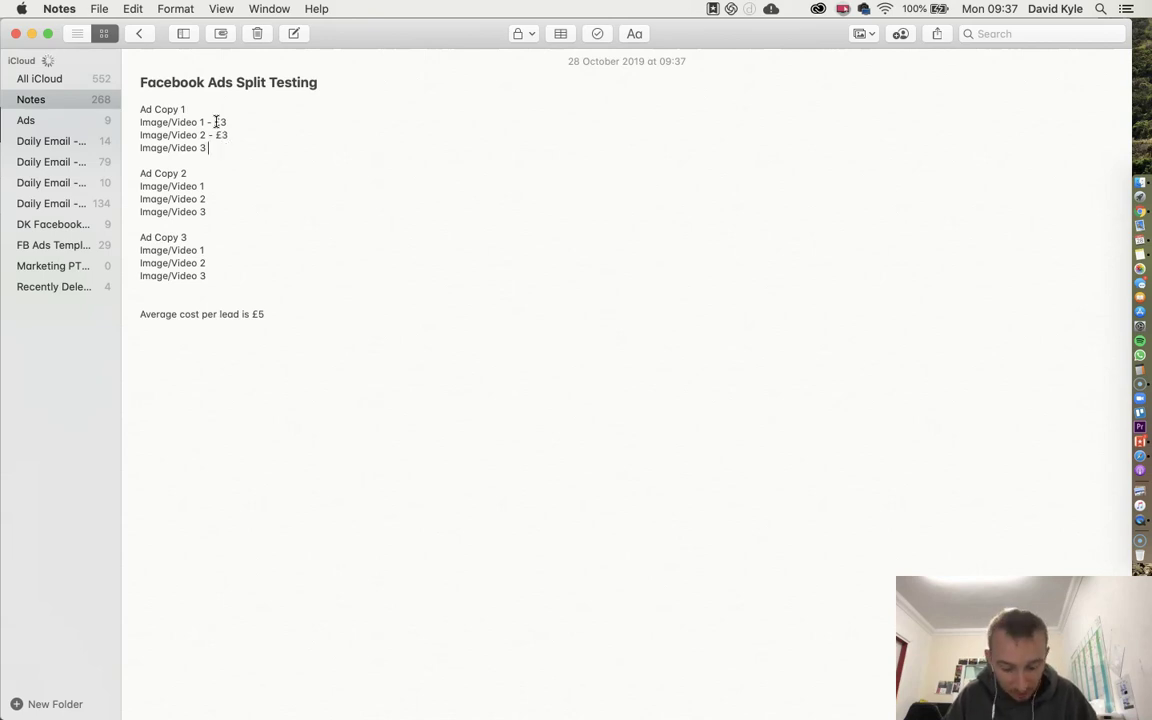
type(" - £3")
Mark Ad Copy 2's Image/Video 1–3 lines at £6 each
left_click(221, 184)
type("- £3")
key("shift+Left")
key("shift+Left")
key("shift+Left")
key("shift+Left")
key("shift+Left")
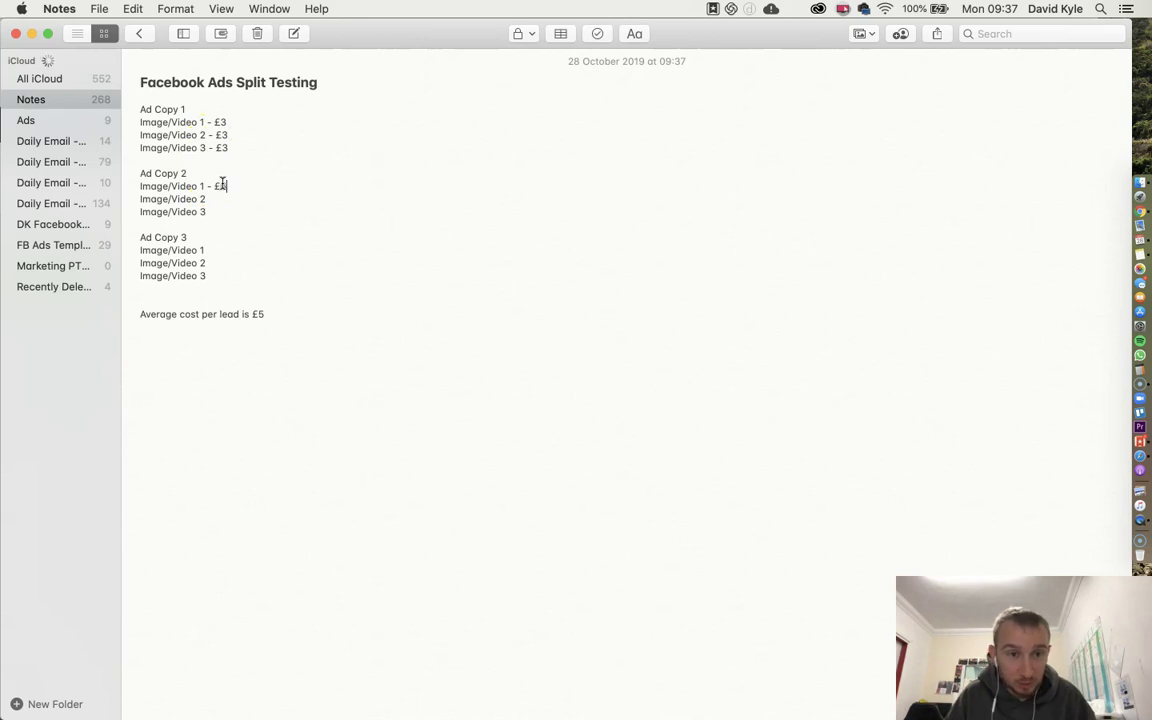
key("super+c")
key("Down")
key("super+v")
key("BackSpace")
type("6")
key("Down")
key("super+v")
key("BackSpace")
type("6")
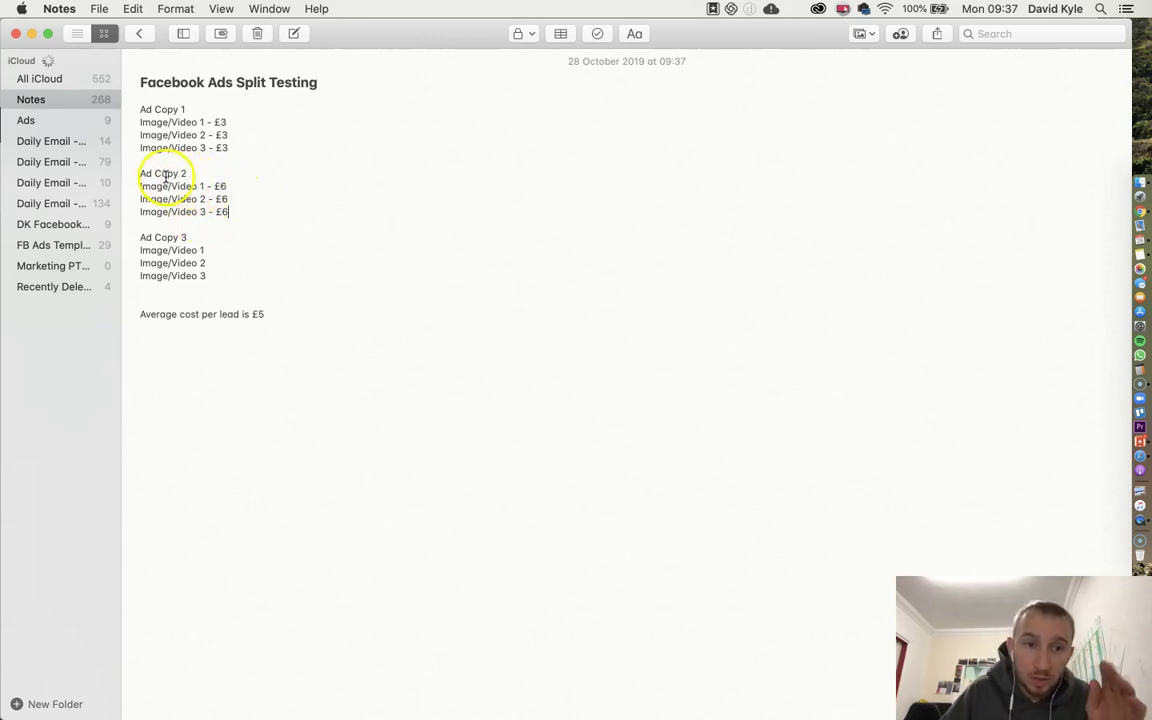
Cut Ad Copy 2's priced image lines and paste them back under Ad Copy 2
left_click_drag(157, 173, 228, 208)
left_click(183, 121)
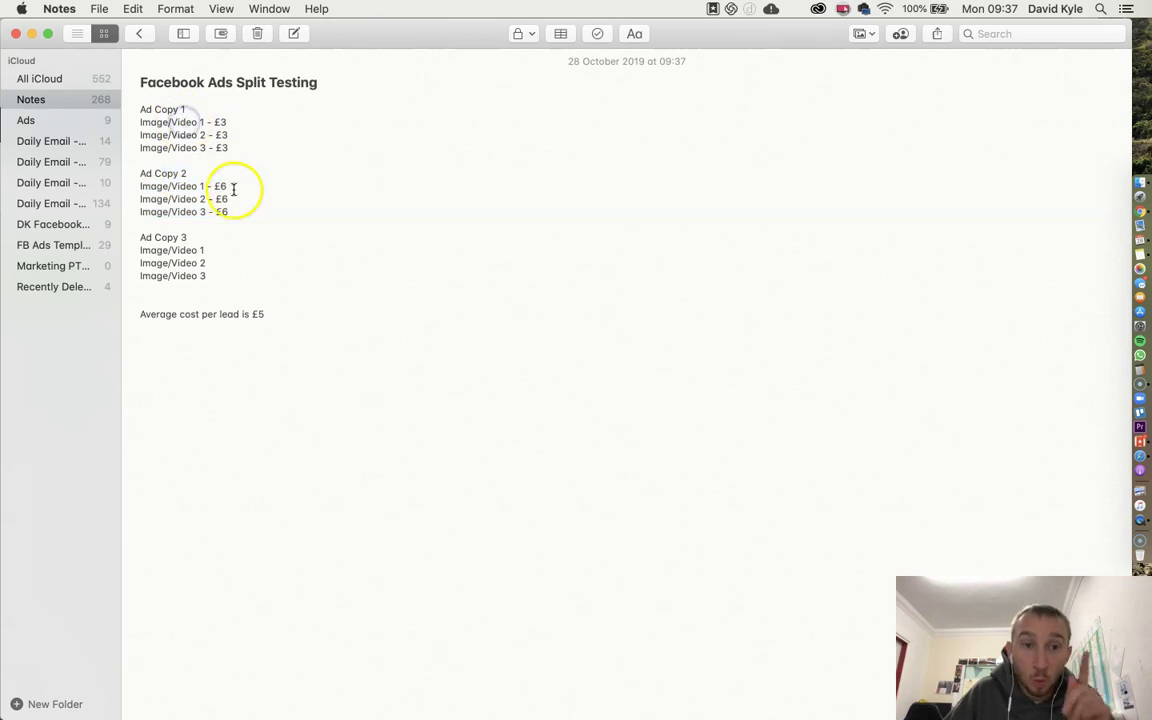
left_click_drag(239, 213, 141, 188)
key("super+c")
key("BackSpace")
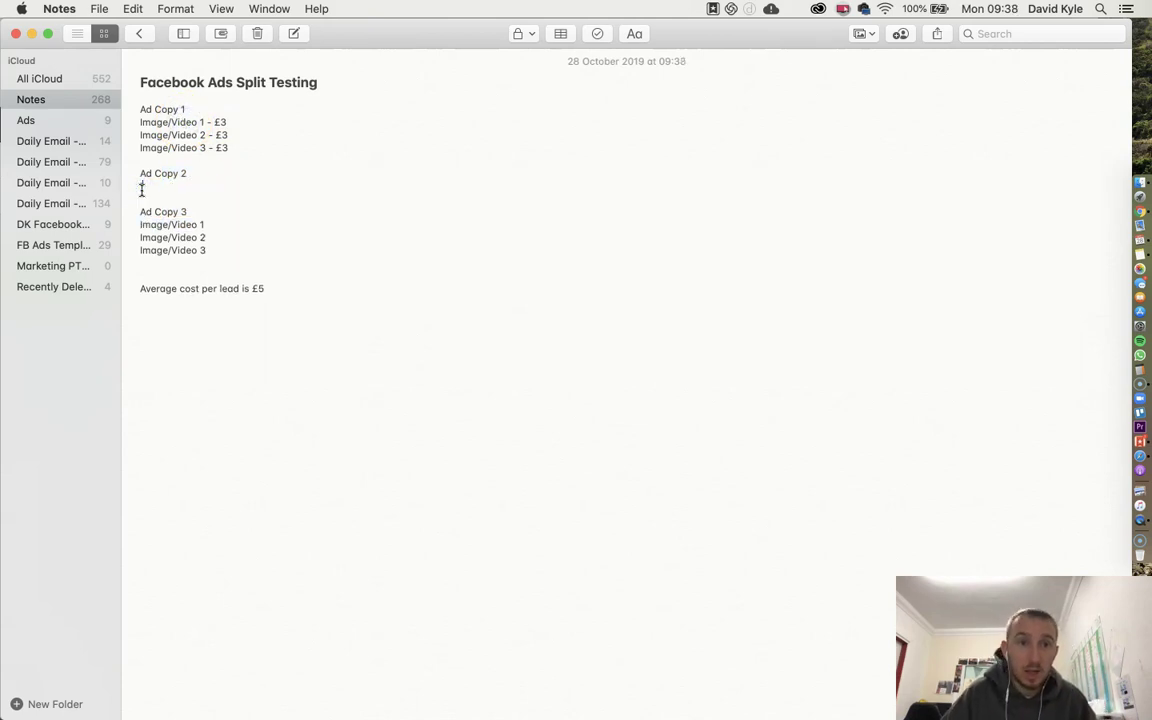
mouse_move(227, 148)
left_mouse_down()
mouse_move(226, 118)
mouse_move(231, 147)
left_mouse_up()
left_click(161, 183)
key("super+v")
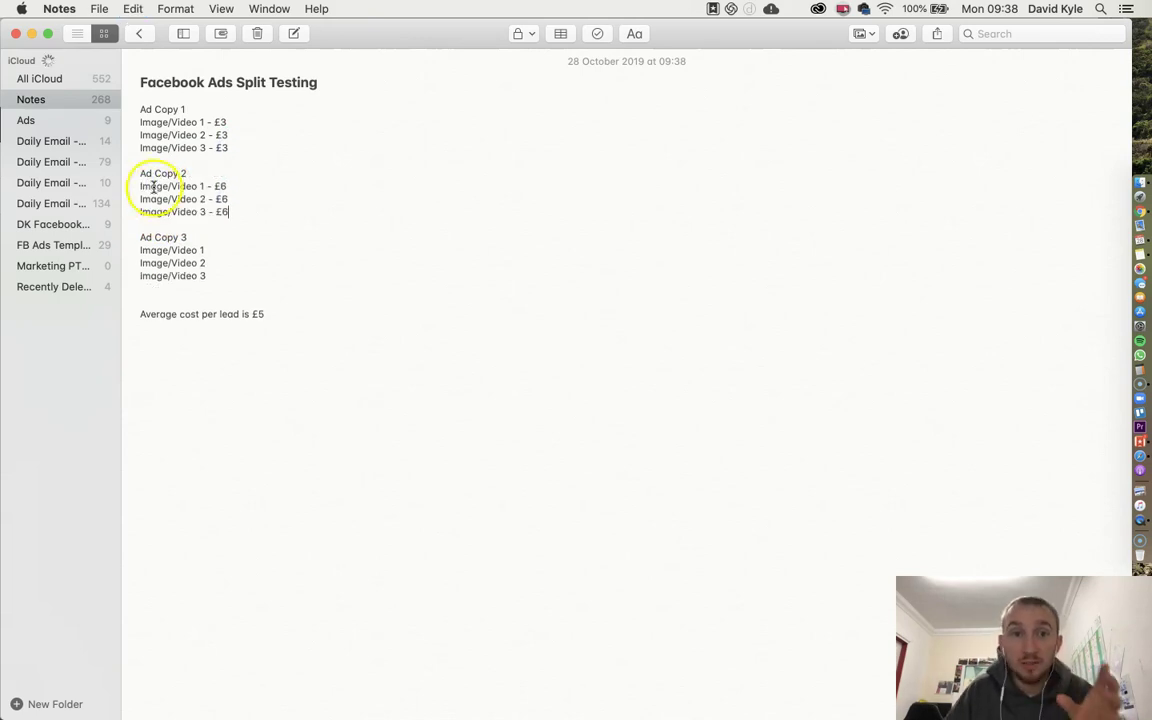
Delete the blank line below the image lines to tidy the note
left_click_drag(262, 314, 136, 311)
left_click_drag(177, 116, 176, 142)
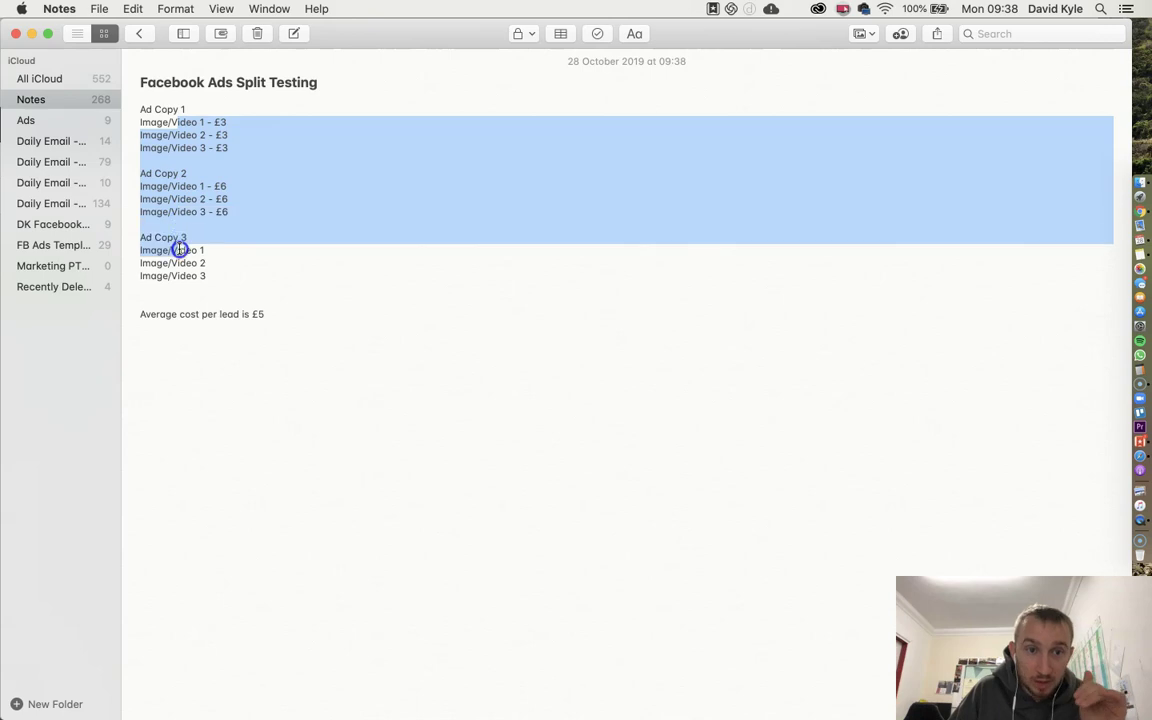
left_click_drag(179, 250, 288, 284)
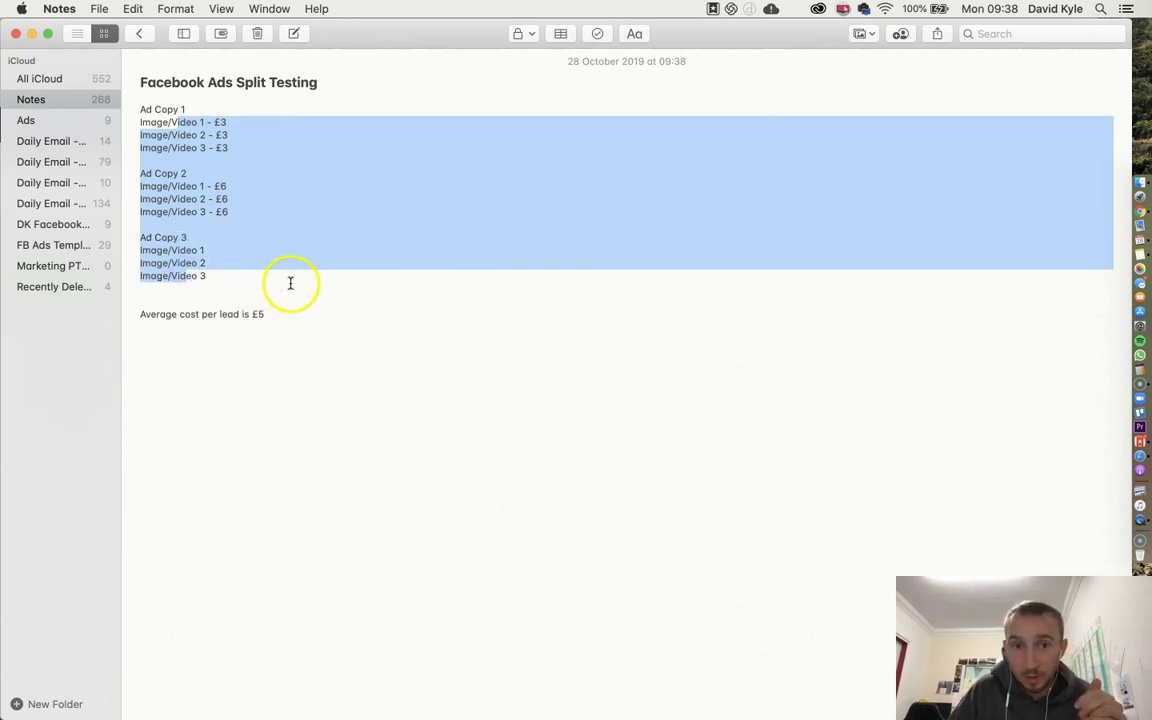
left_click(255, 256)
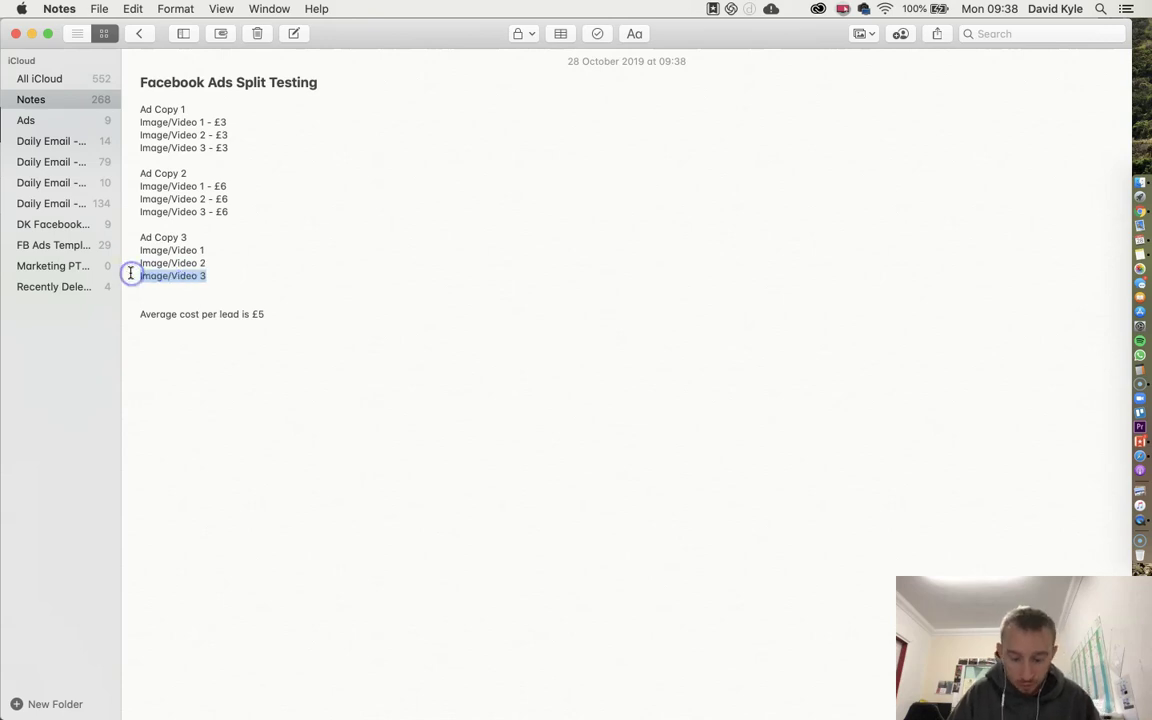
key("BackSpace")
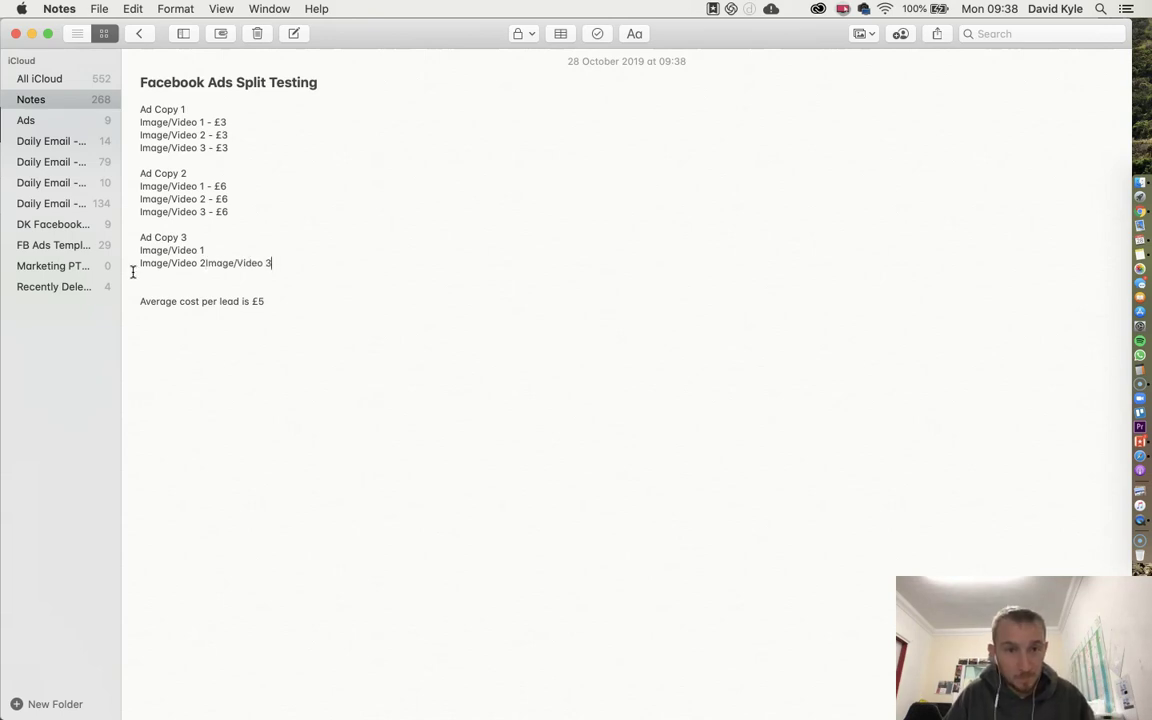
left_click(113, 182)
Start a new campaign named 'Ladies | Conversion | 28/Oct', fixing the misspelled Conversion
left_click(15, 35)
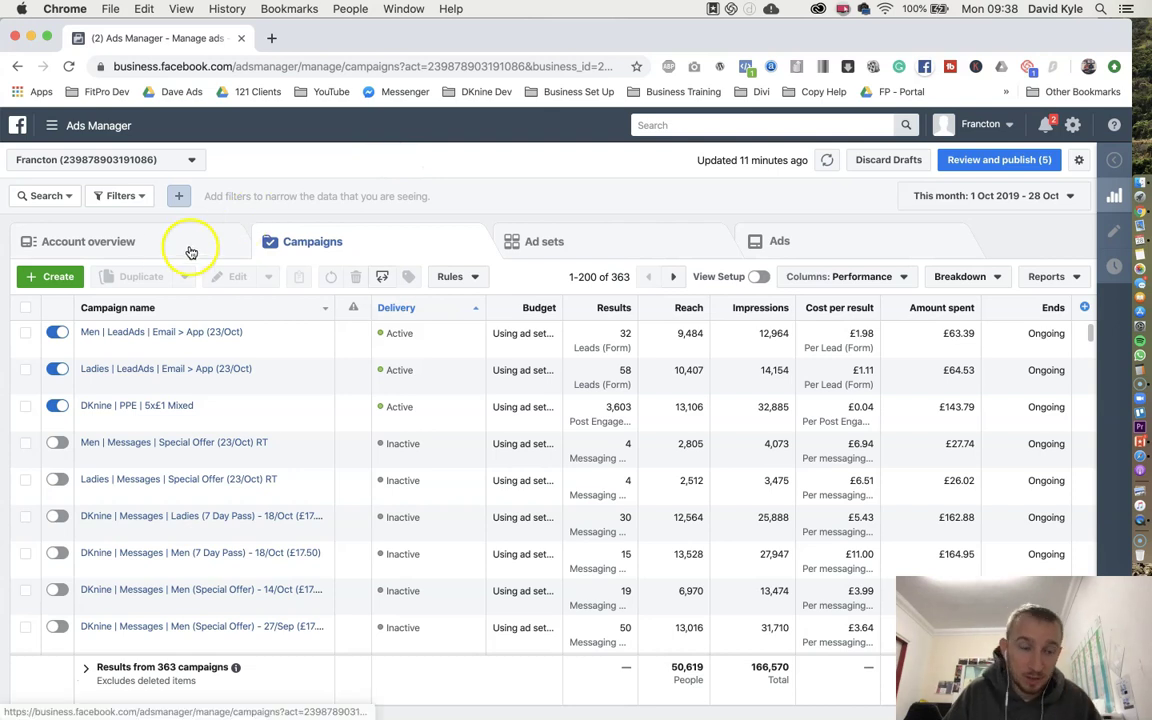
left_click(56, 283)
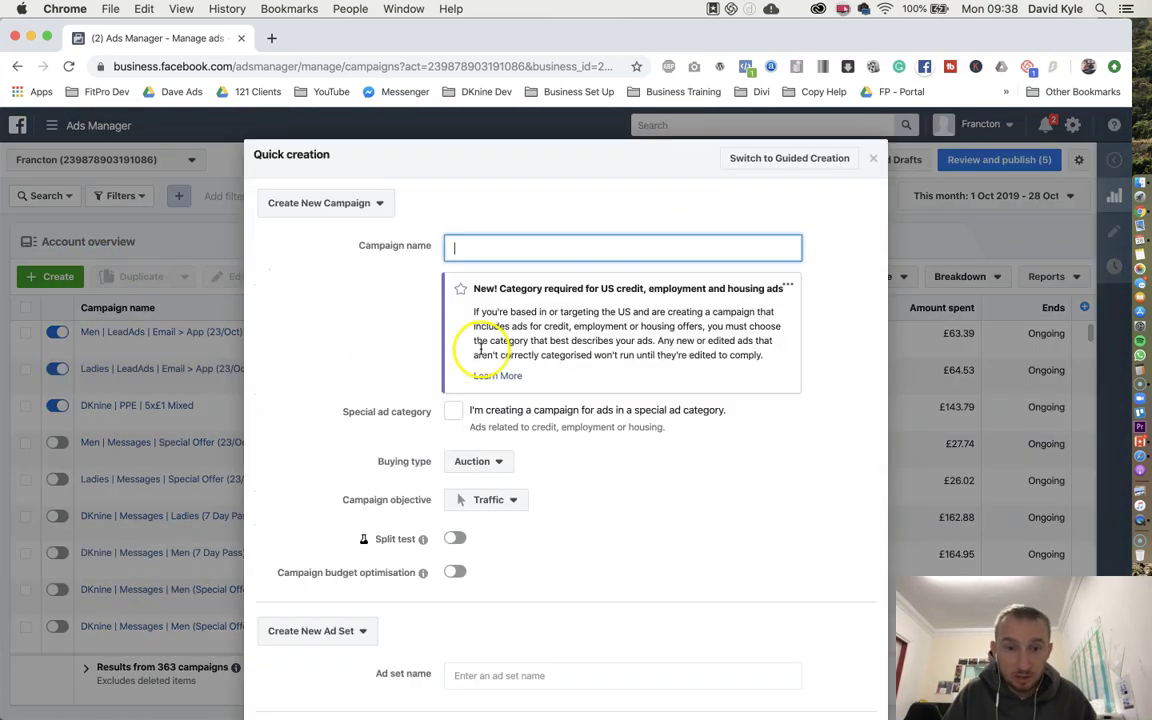
type("Ladies | Convesion")
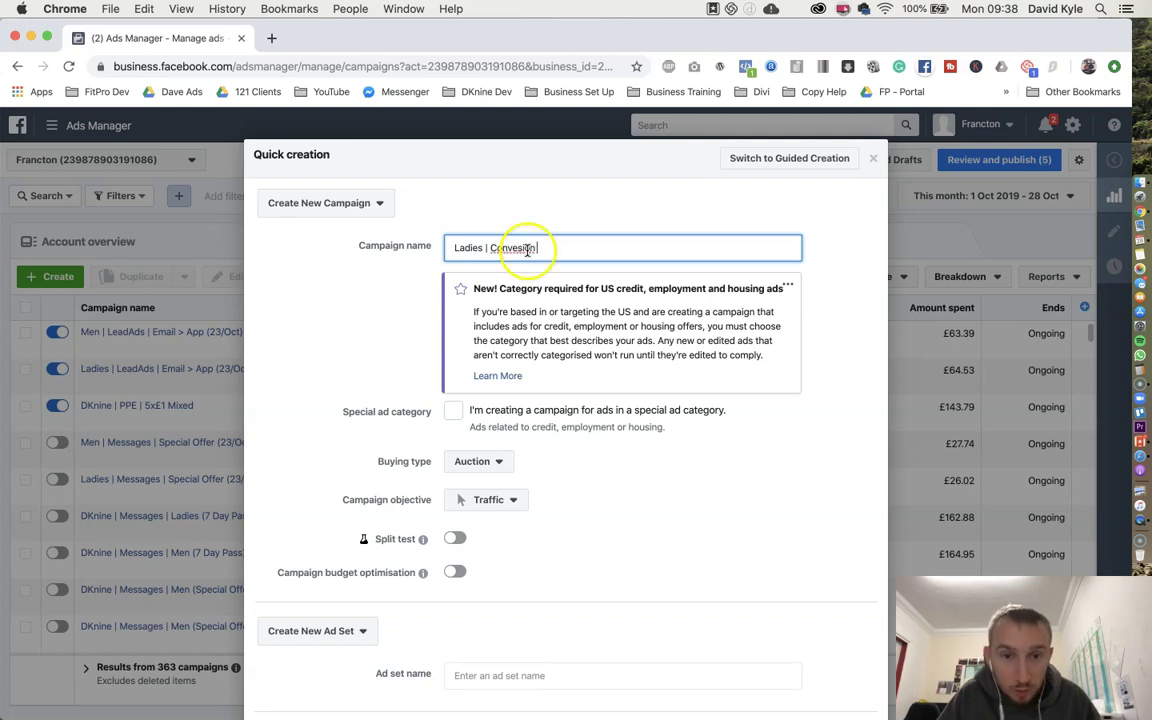
right_click(509, 248)
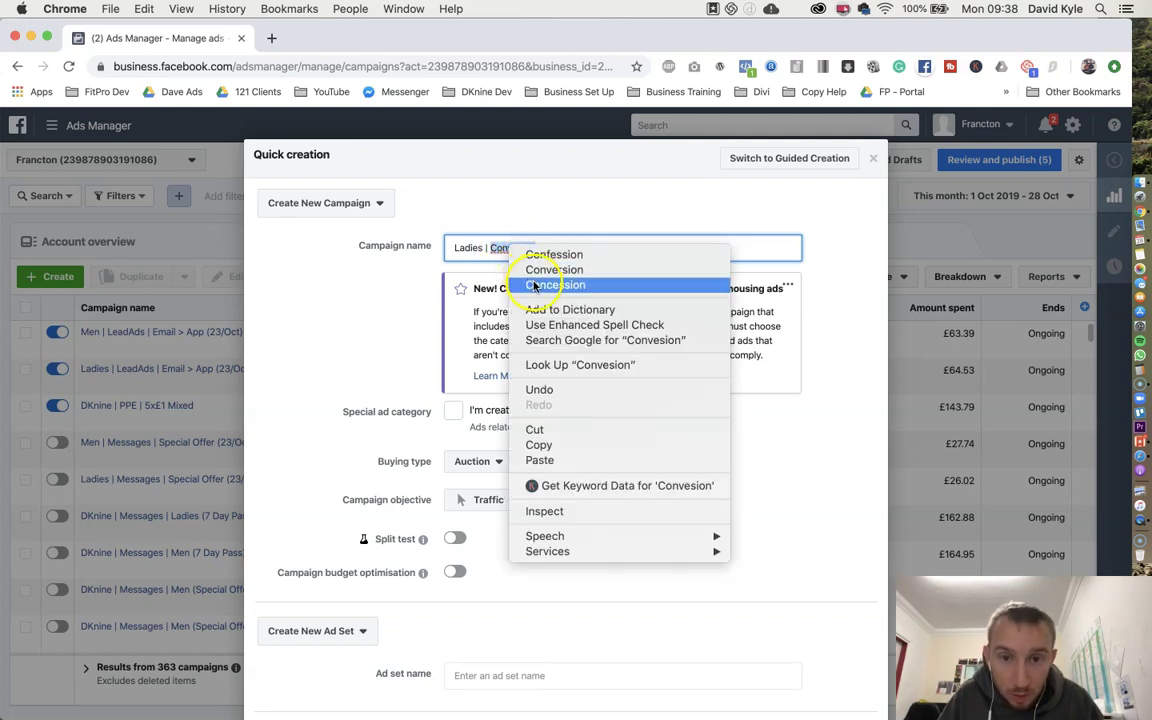
left_click(538, 269)
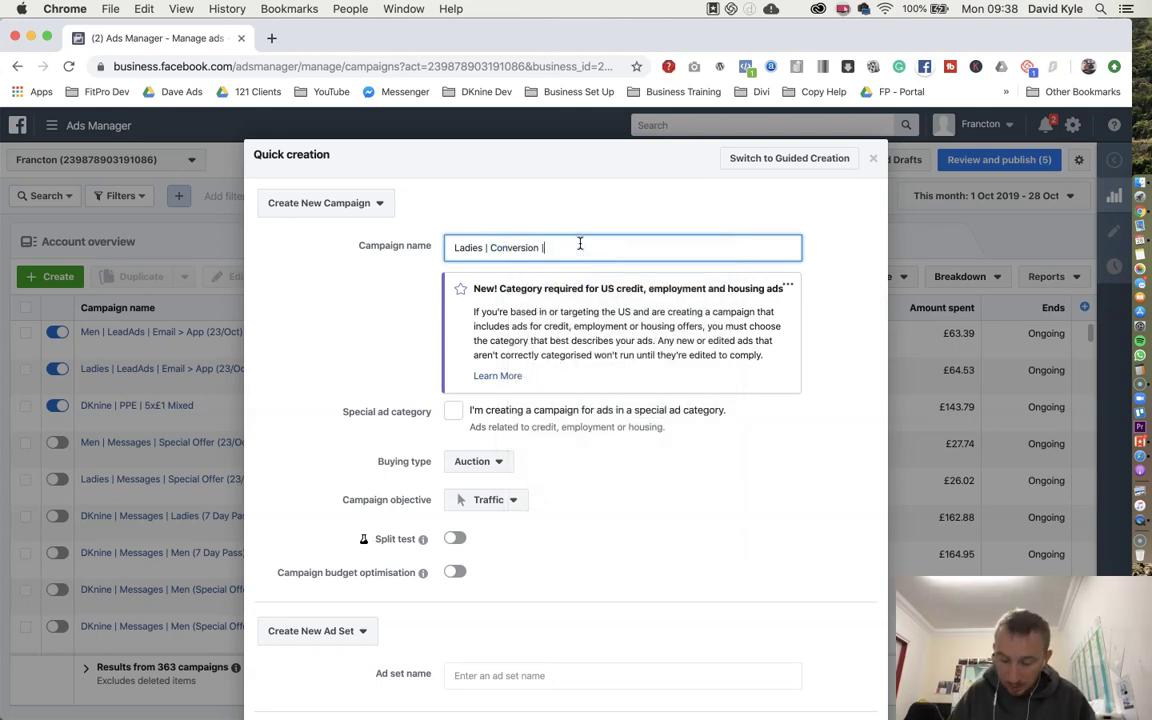
type("| 28/Oct")
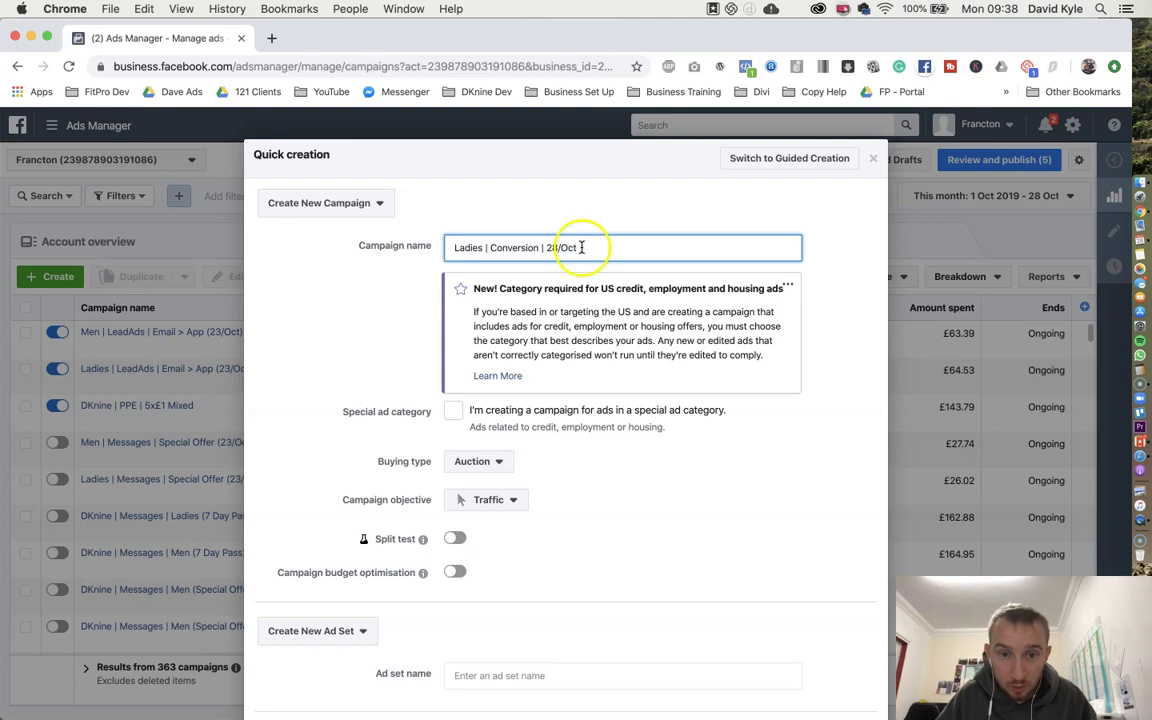
Set the campaign objective to Conversions and save the campaign as a draft
scroll(670, 372, "down", 2)
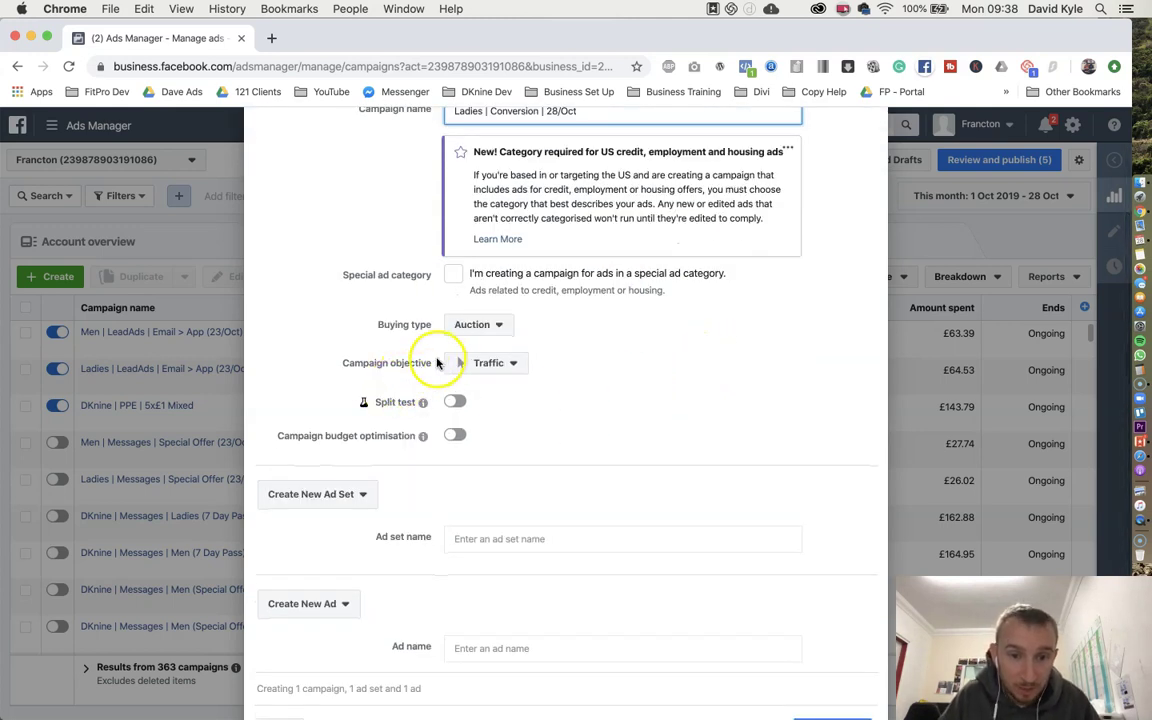
left_click(468, 363)
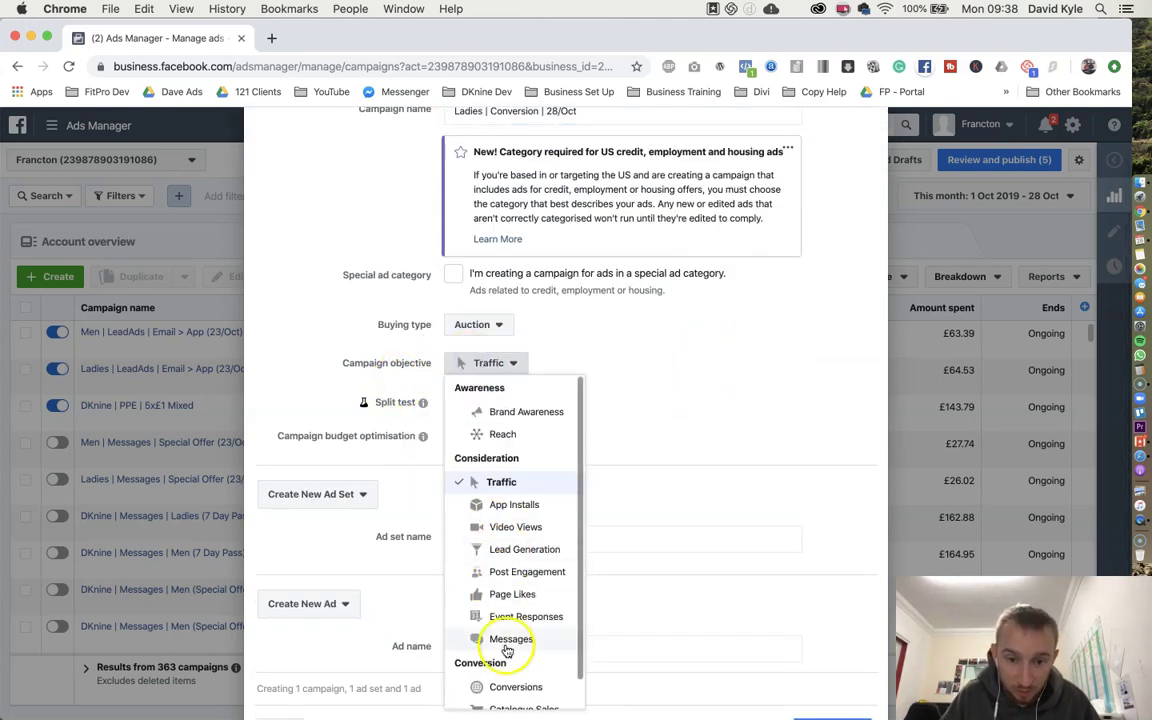
left_click(516, 687)
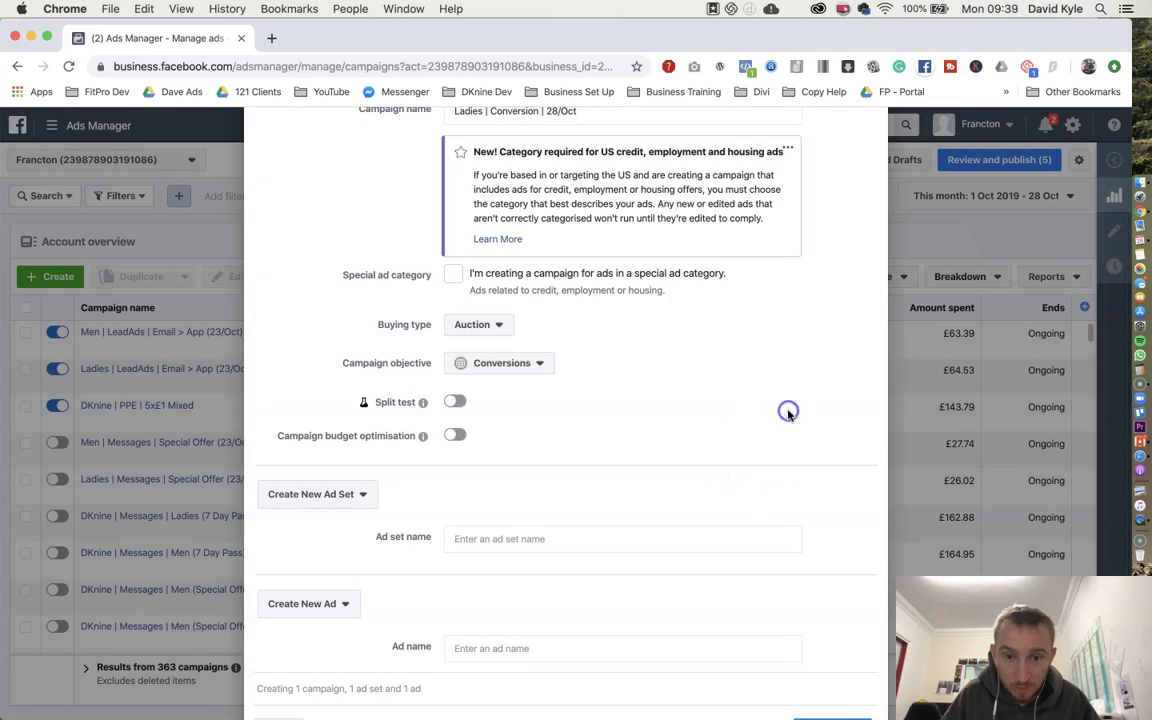
scroll(788, 412, "down", 1)
left_click(826, 673)
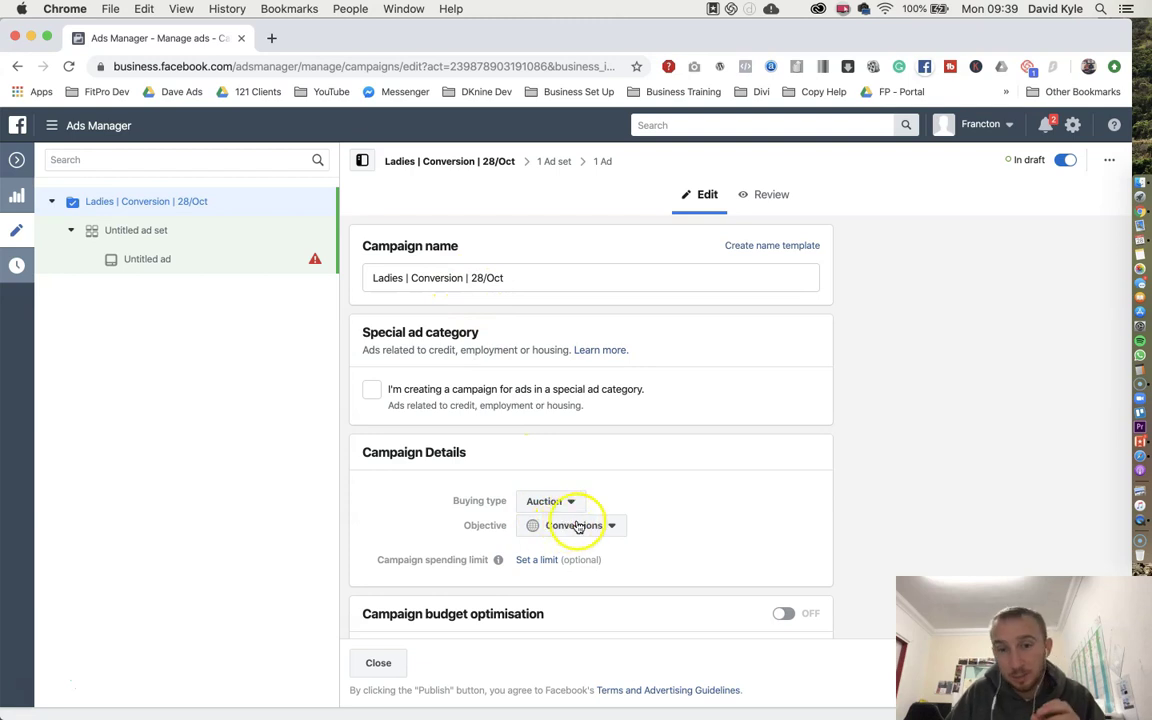
Open the new campaign's ad sets and rename Untitled ad set to 'Ad Copy 1 - Image 1'
left_click(17, 160)
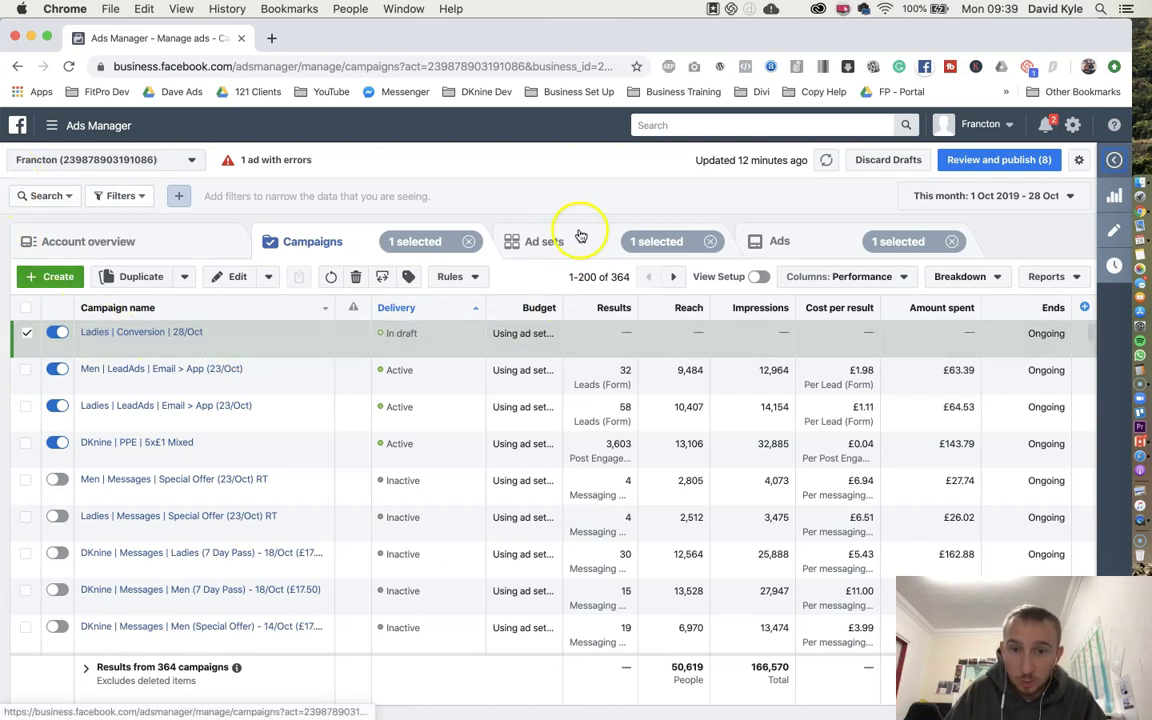
left_click(107, 333)
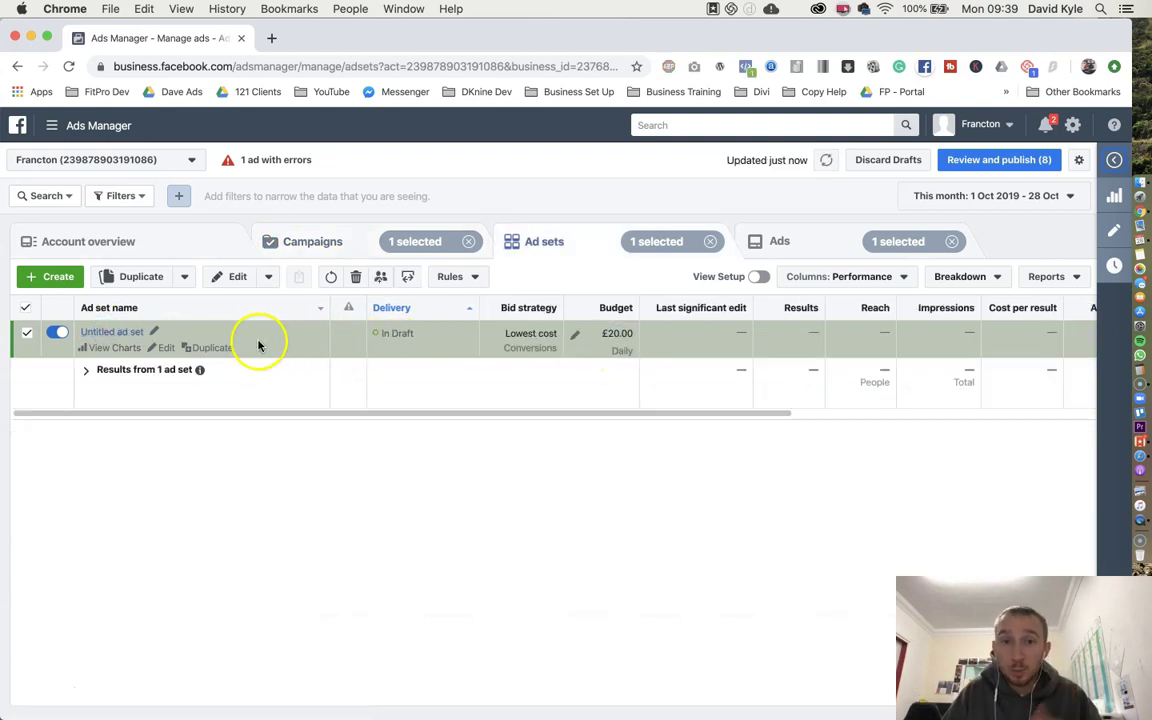
left_click(153, 332)
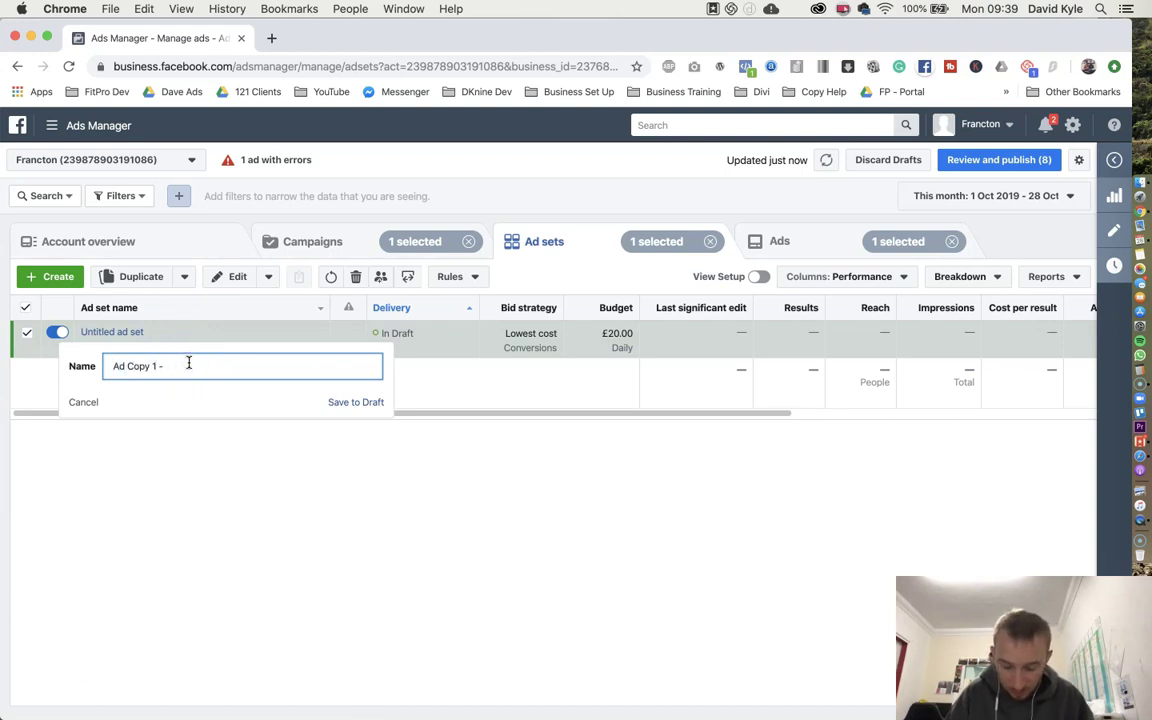
type("Ad Copy 1 - Image")
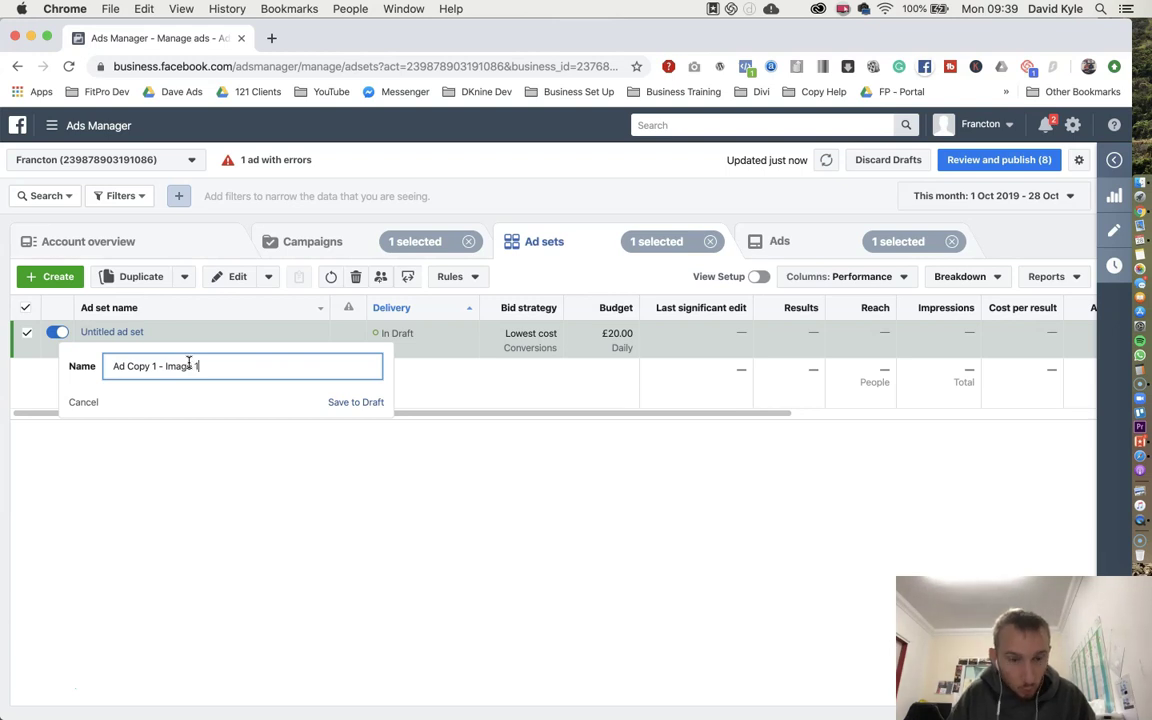
type(" 1")
key("Return")
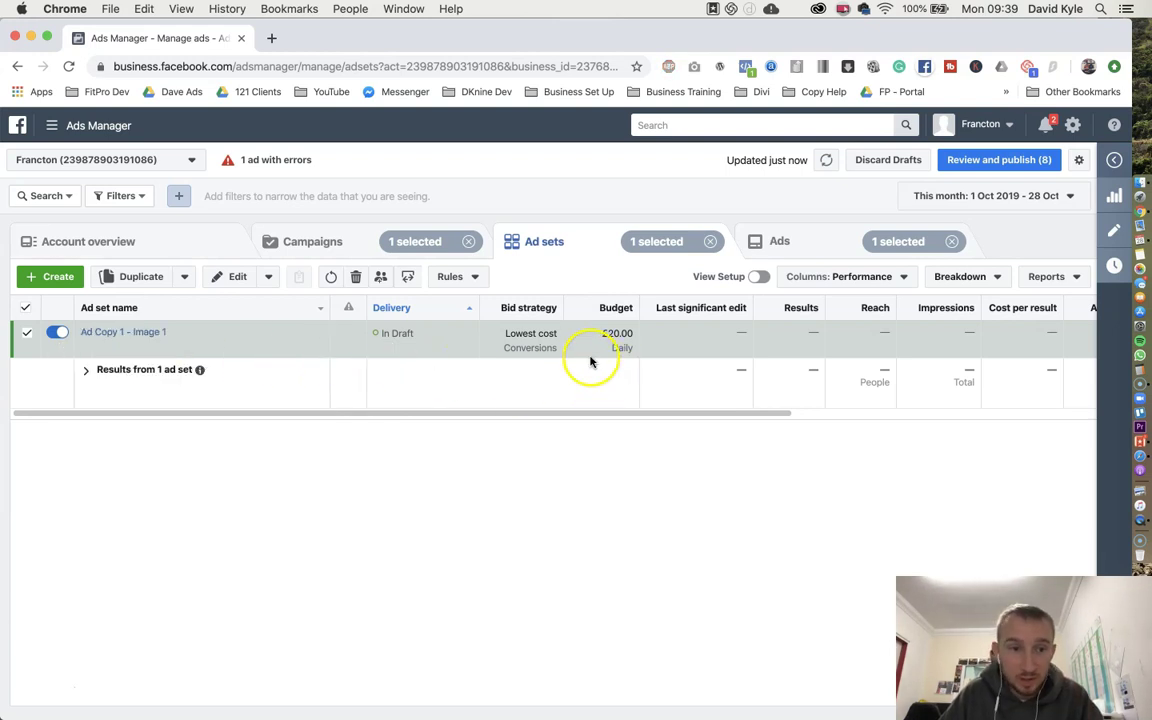
In the ad set settings, replace the Purchase conversion event with Lead
left_click(1115, 232)
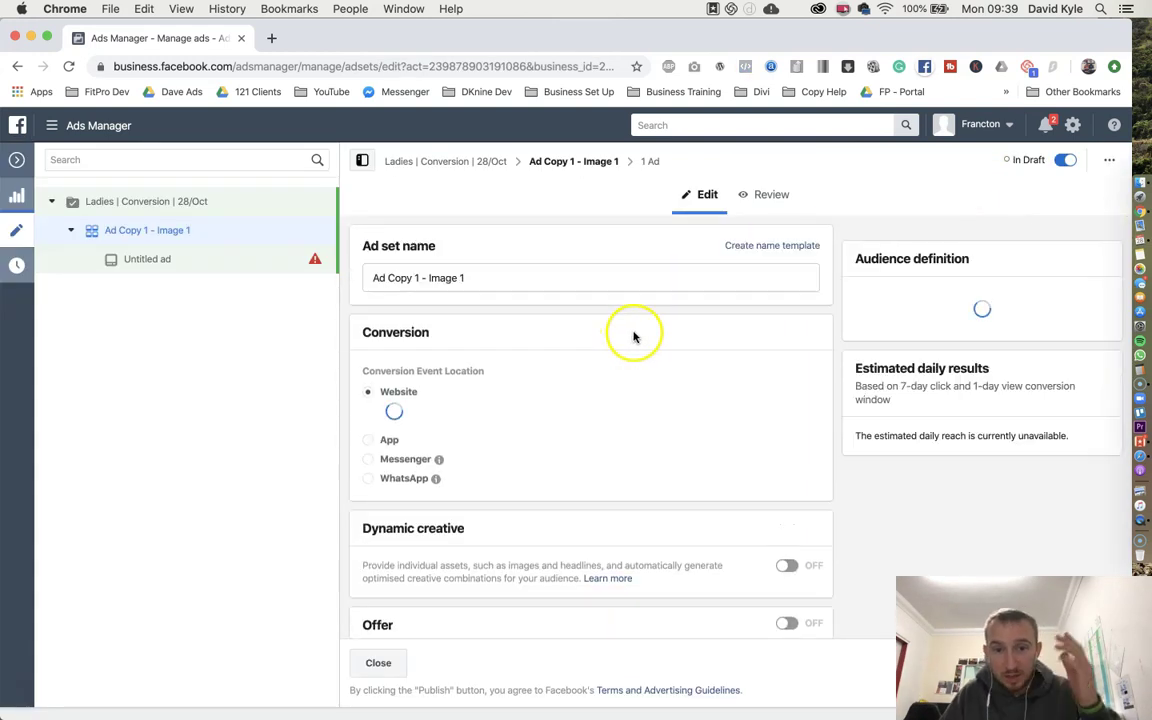
scroll(633, 337, "down", 3)
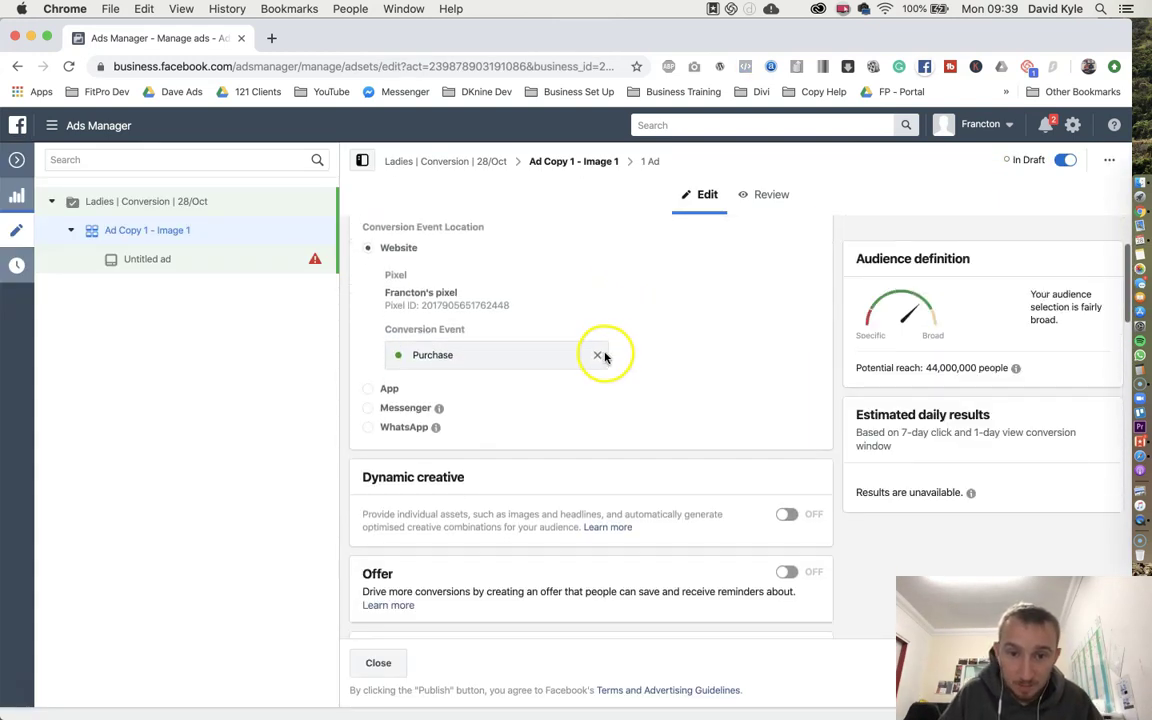
left_click(598, 355)
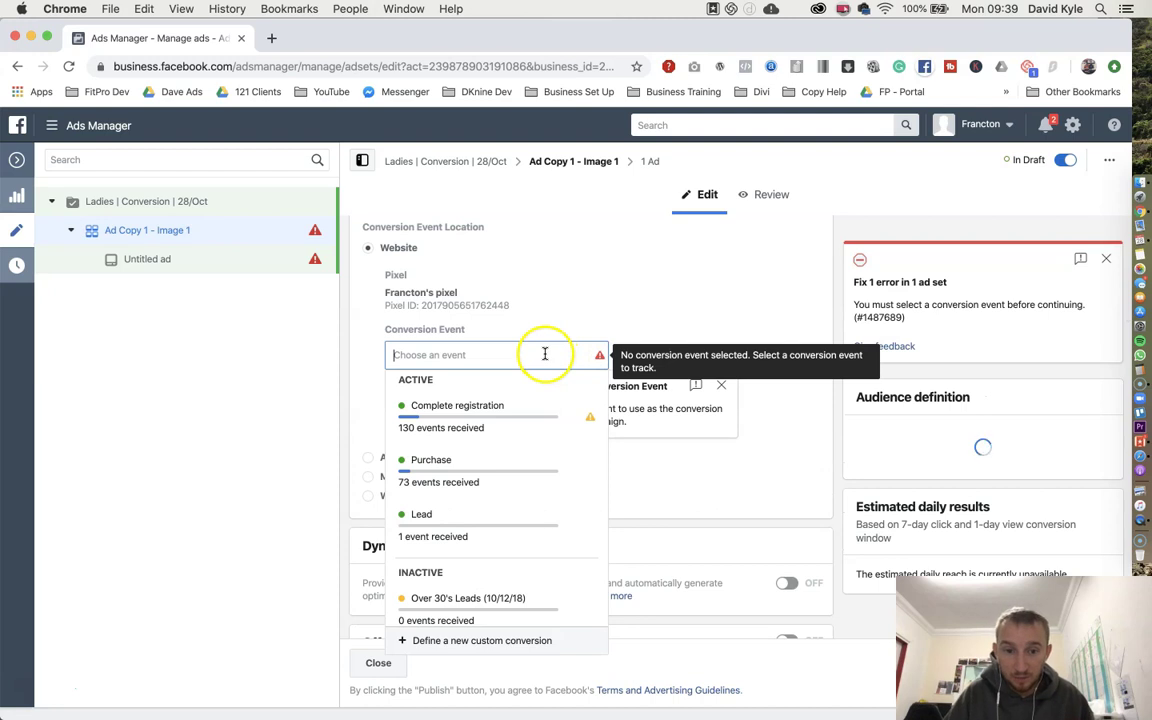
left_click(501, 514)
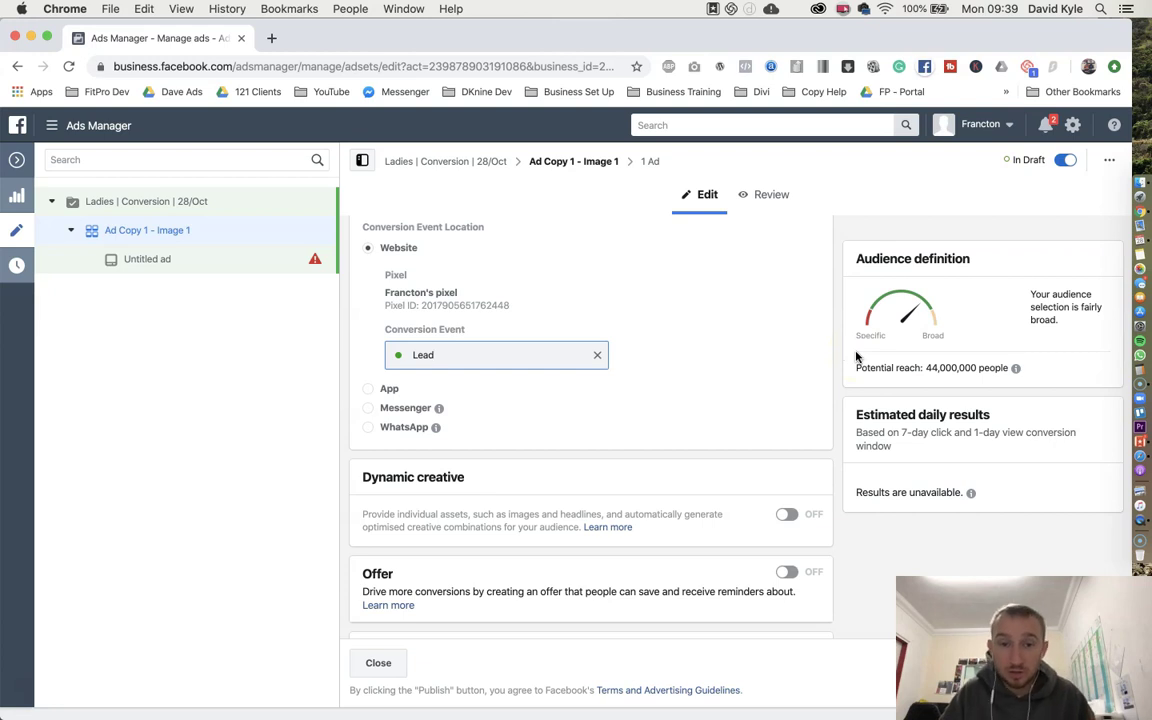
left_click(846, 354)
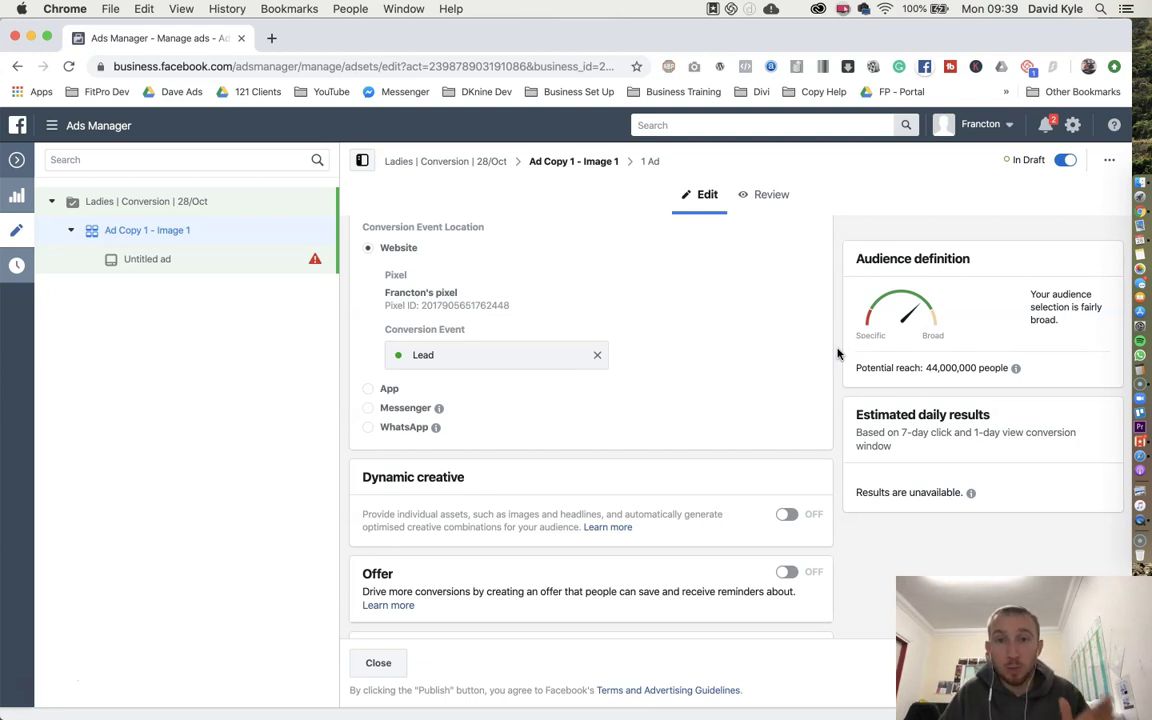
scroll(838, 354, "down", 10)
Replace United Kingdom with Cardiff, Wales as the ad set's target location
left_click(691, 288)
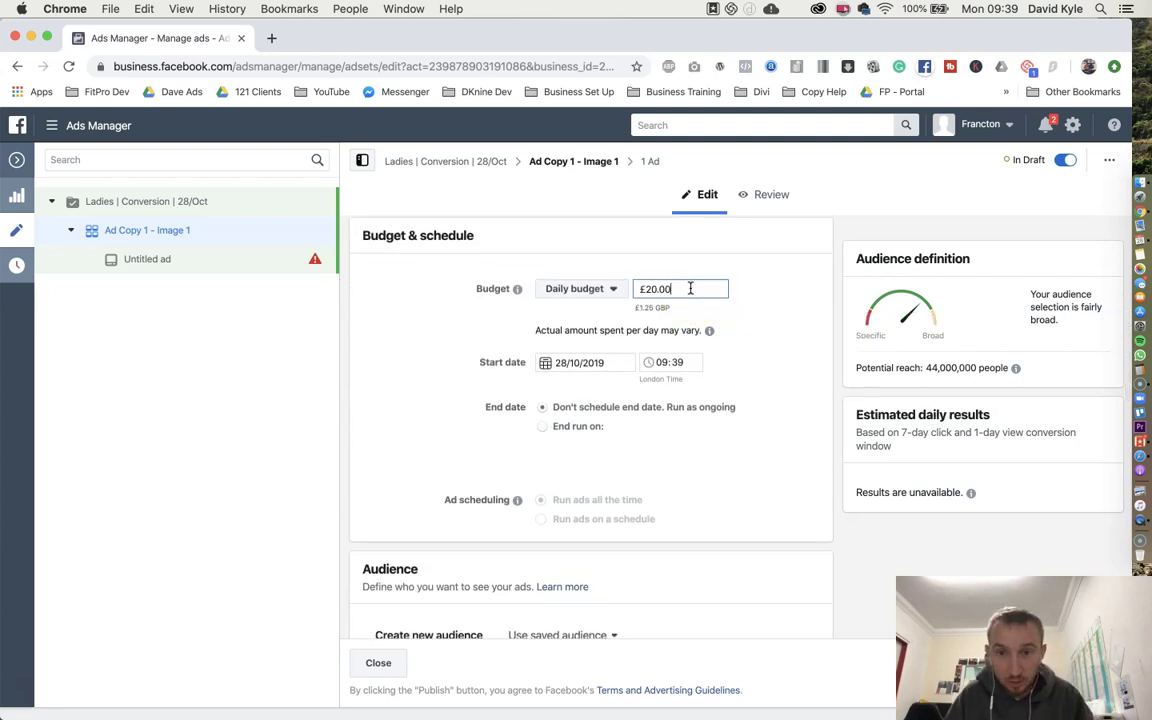
scroll(812, 303, "down", 5)
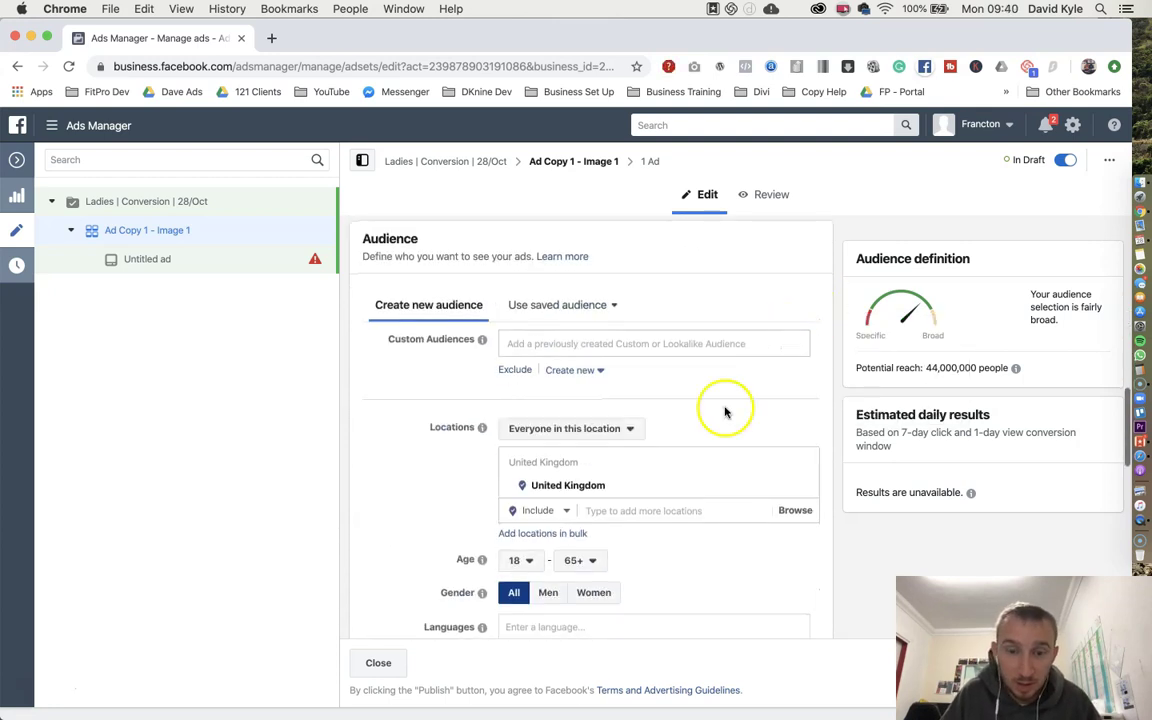
left_click(802, 486)
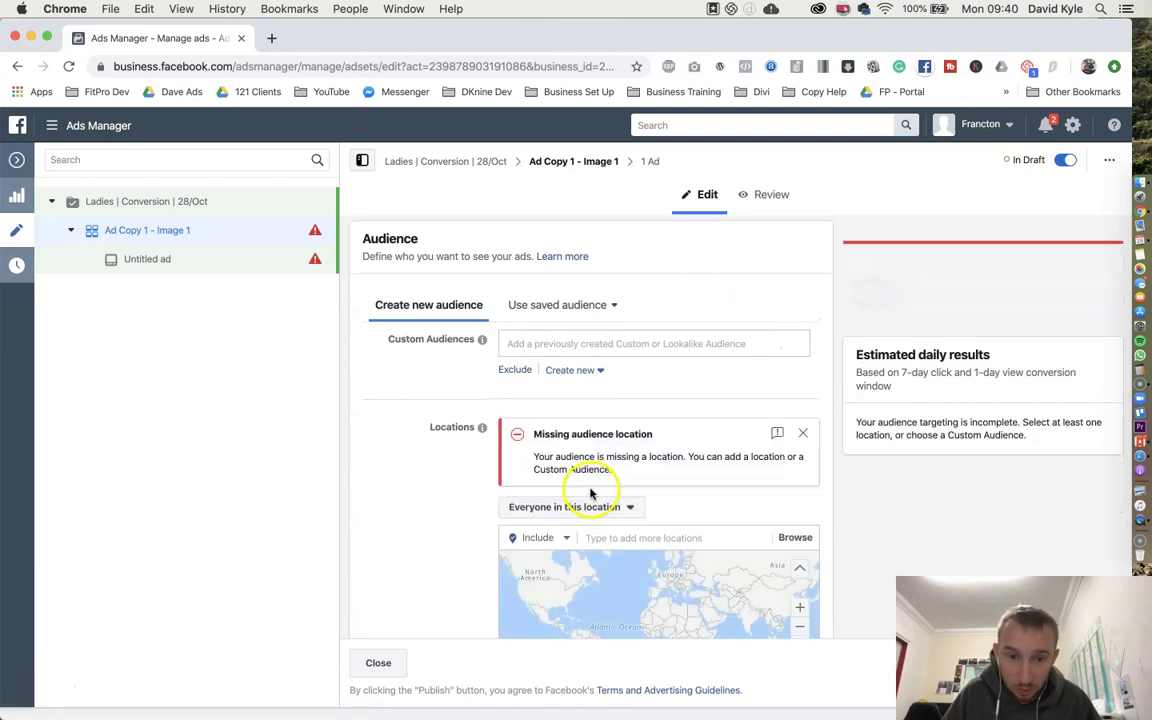
type("card")
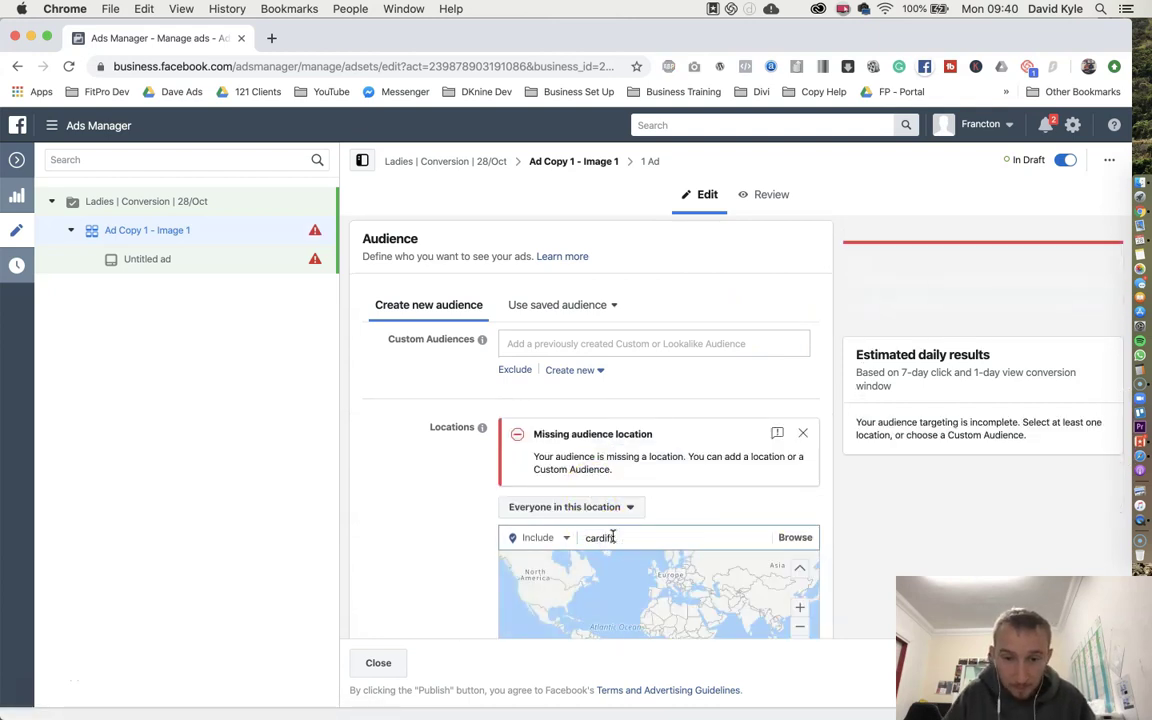
type("iff")
left_click(661, 561)
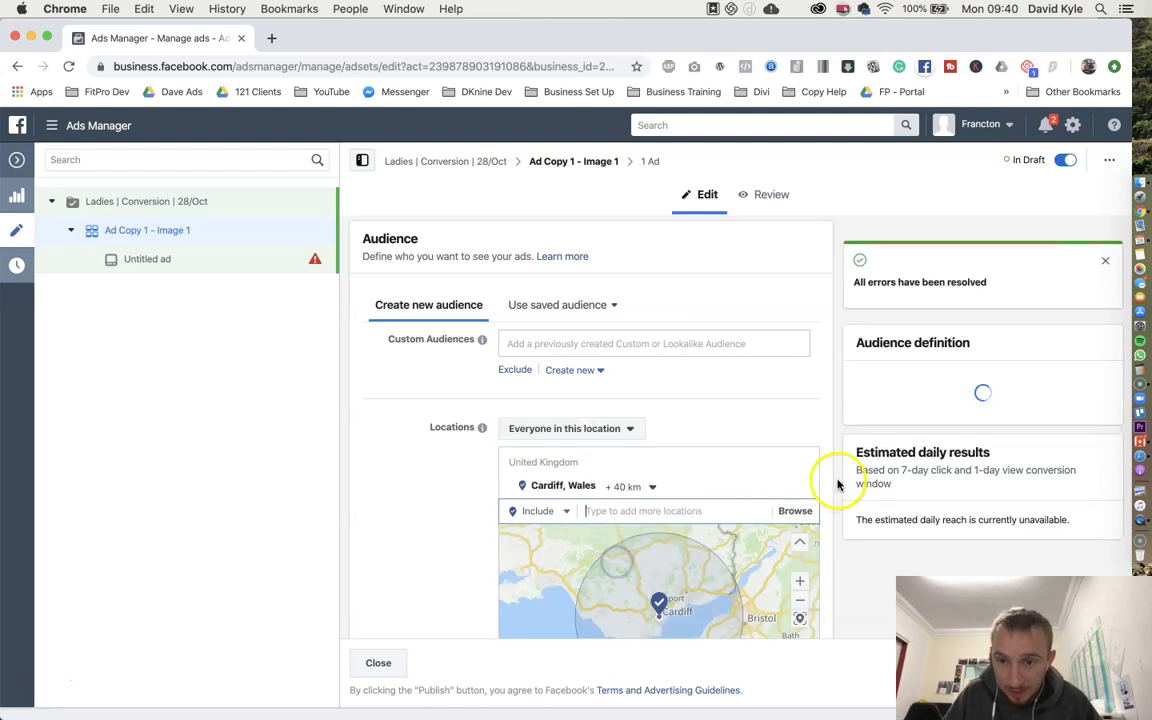
Set the audience age range to 30–50 and gender to Women
scroll(830, 480, "down", 5)
left_click(520, 398)
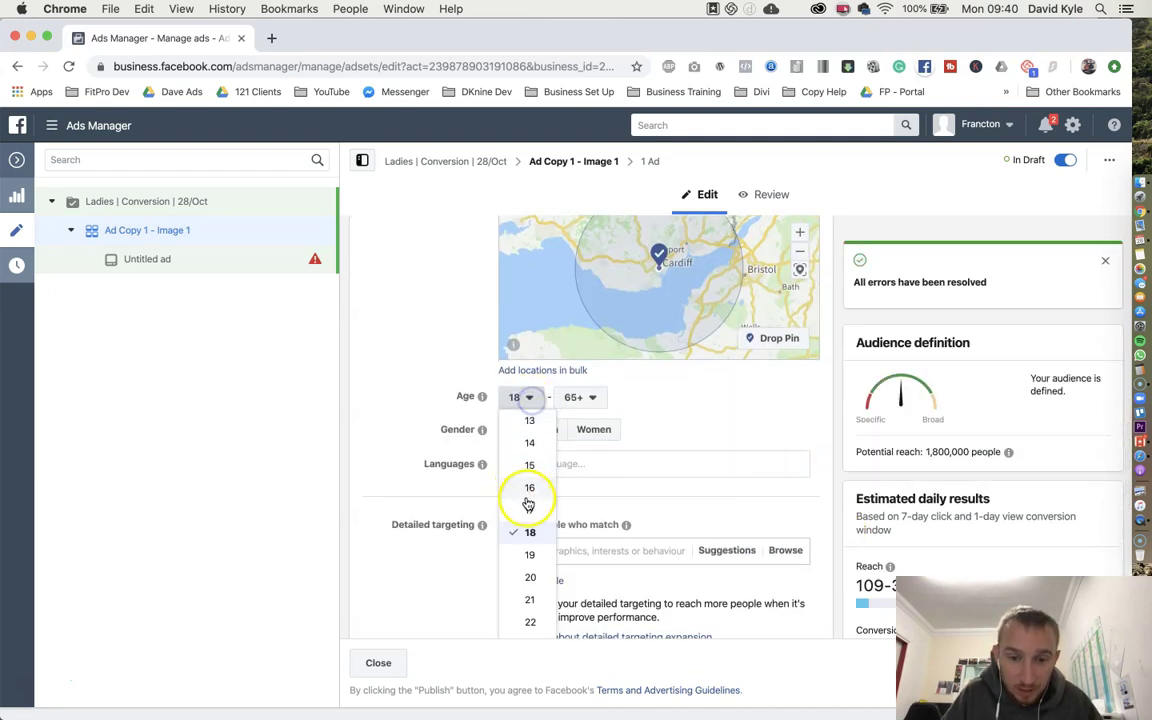
scroll(530, 540, "down", 1)
scroll(531, 545, "down", 3)
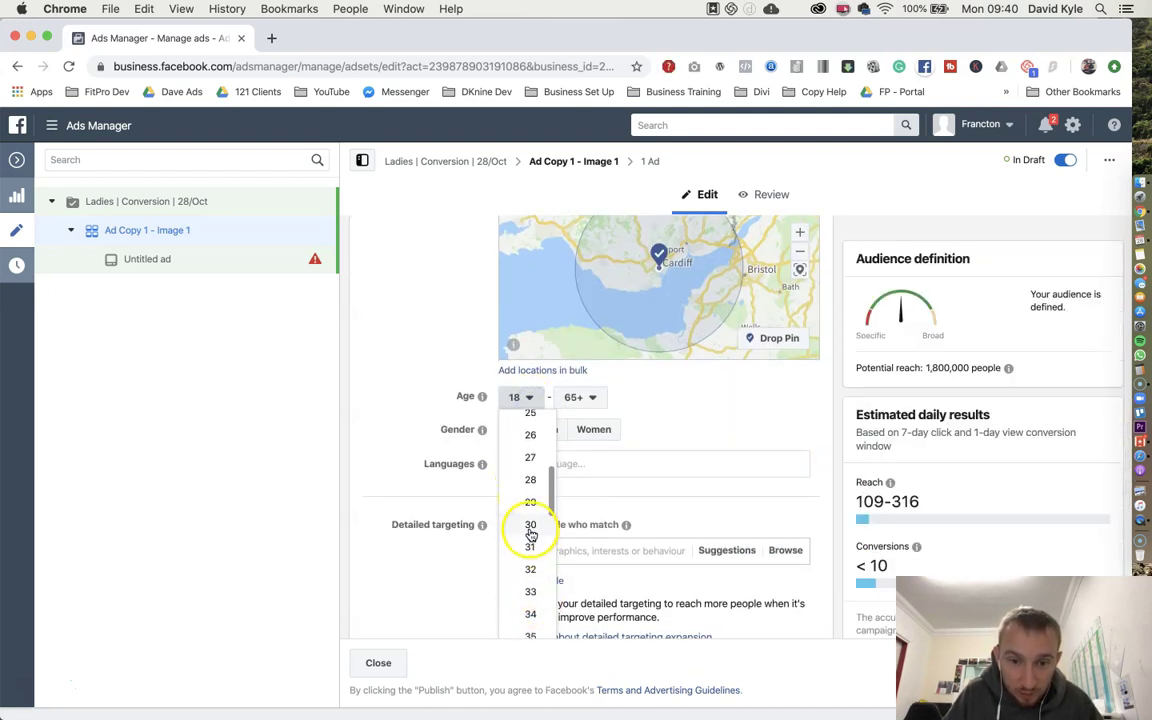
left_click(530, 530)
left_click(588, 400)
scroll(589, 440, "up", 5)
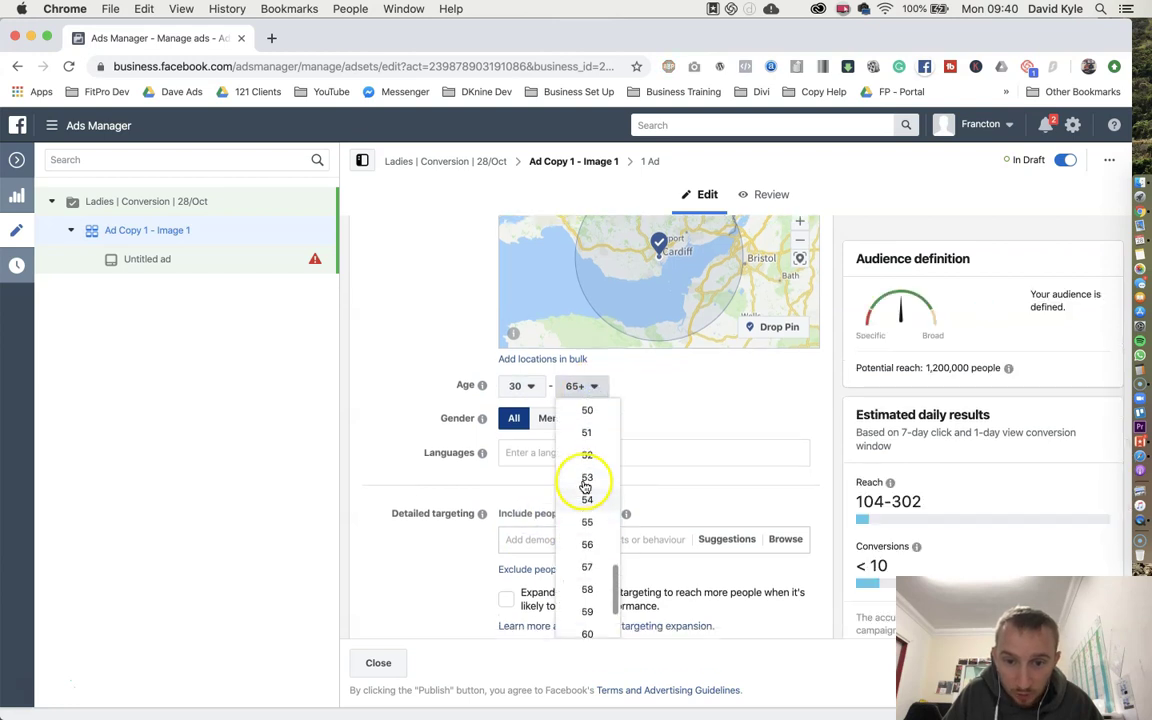
left_click(589, 441)
left_click(592, 418)
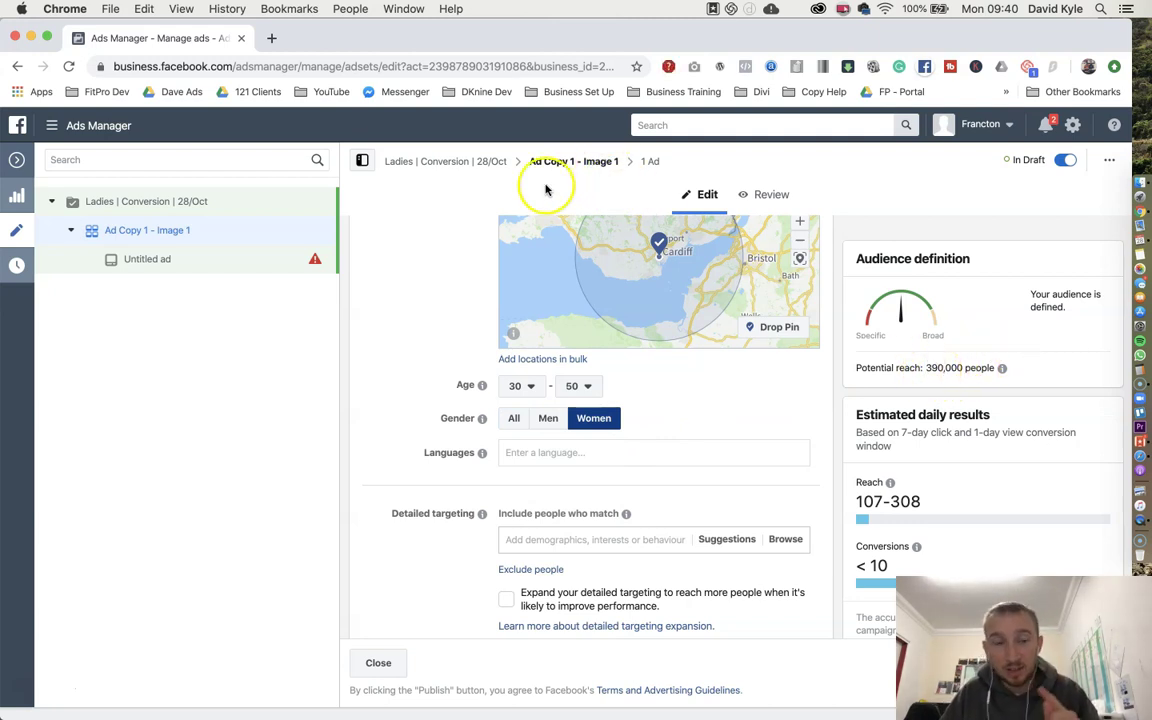
left_click(138, 262)
Rename the Untitled ad to 'Ad Copy 1 - Image 1' and go back to the ad sets list
left_click(460, 278)
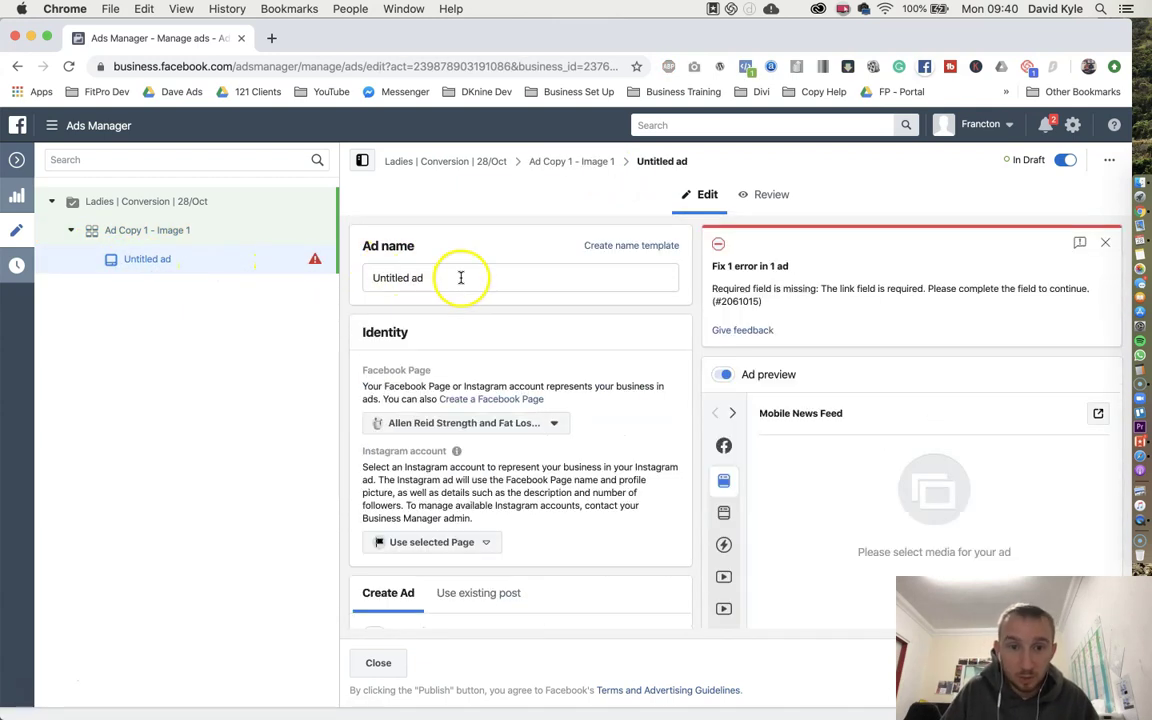
key("super+a")
type("Ad c")
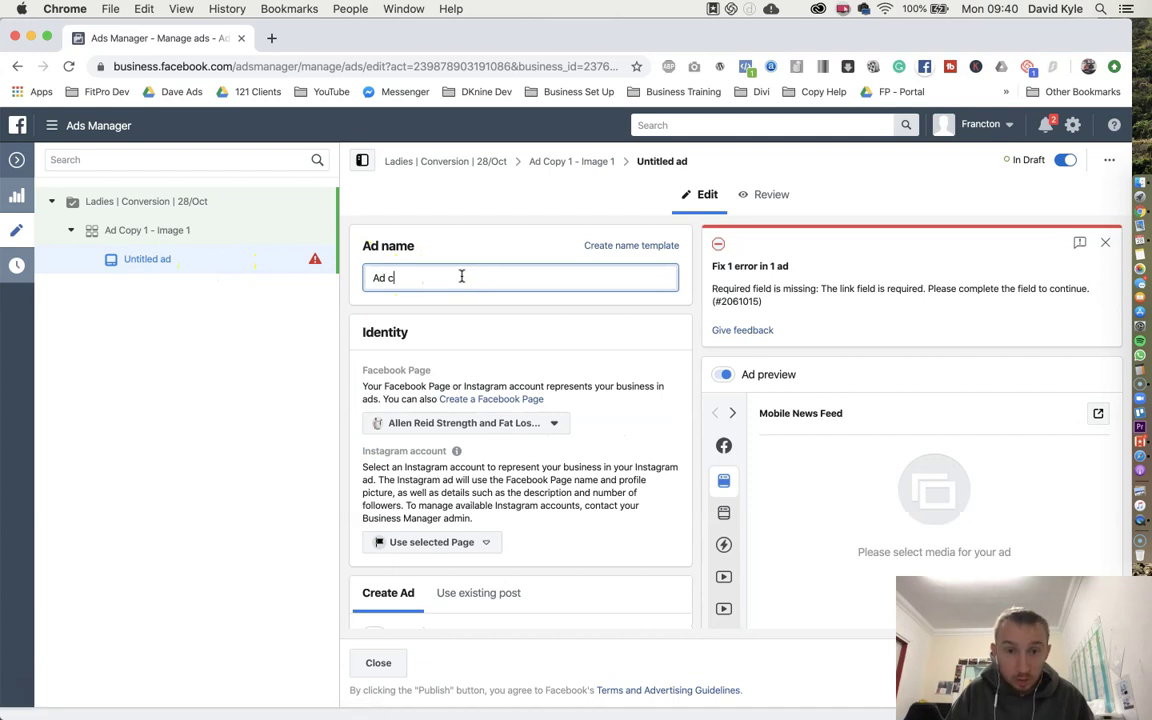
key("BackSpace")
type("Copy 1 - Image")
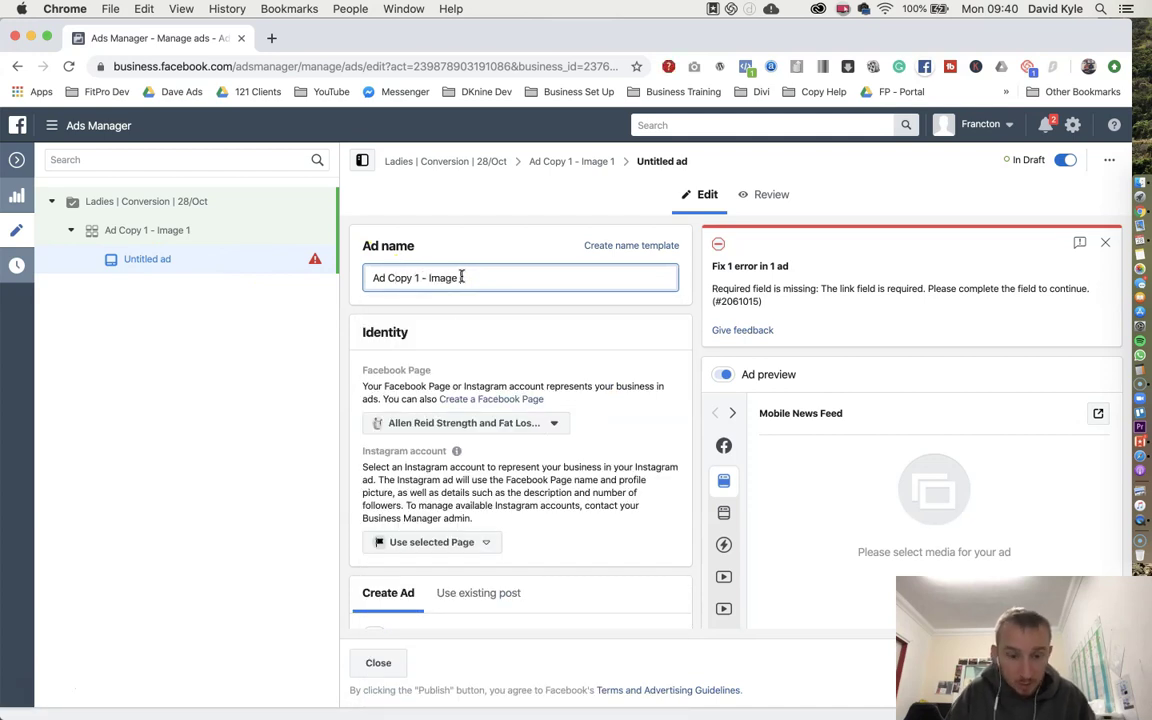
type(" 1")
scroll(612, 375, "down", 8)
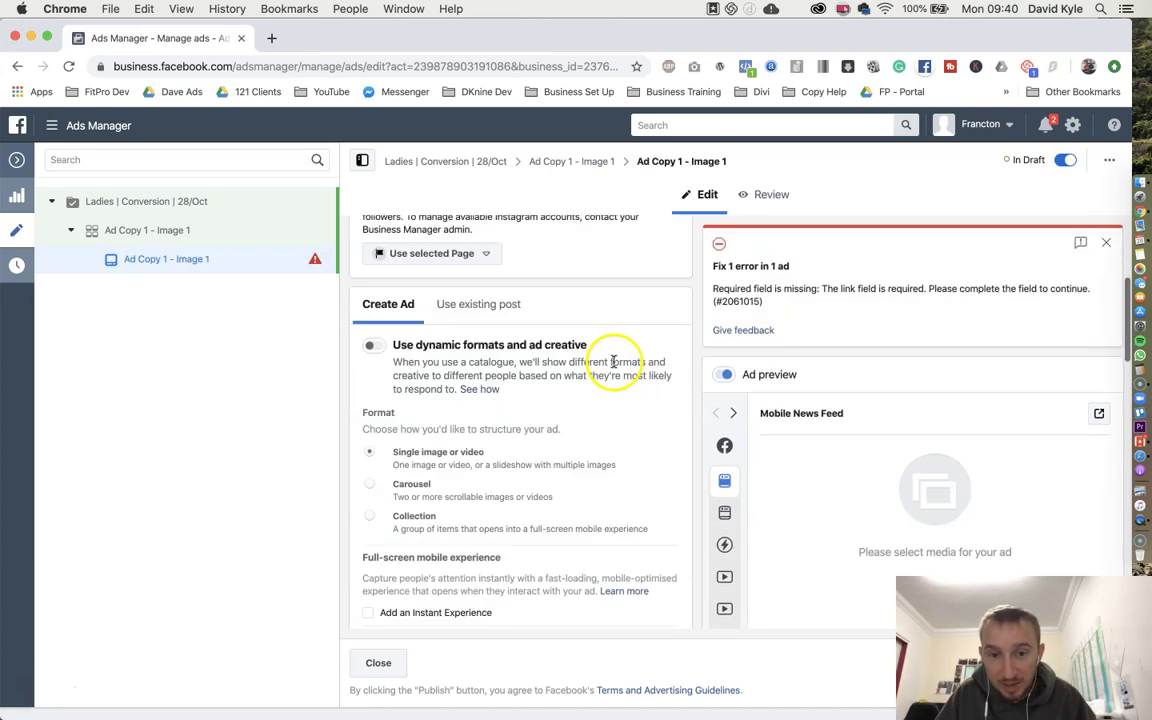
scroll(614, 366, "down", 8)
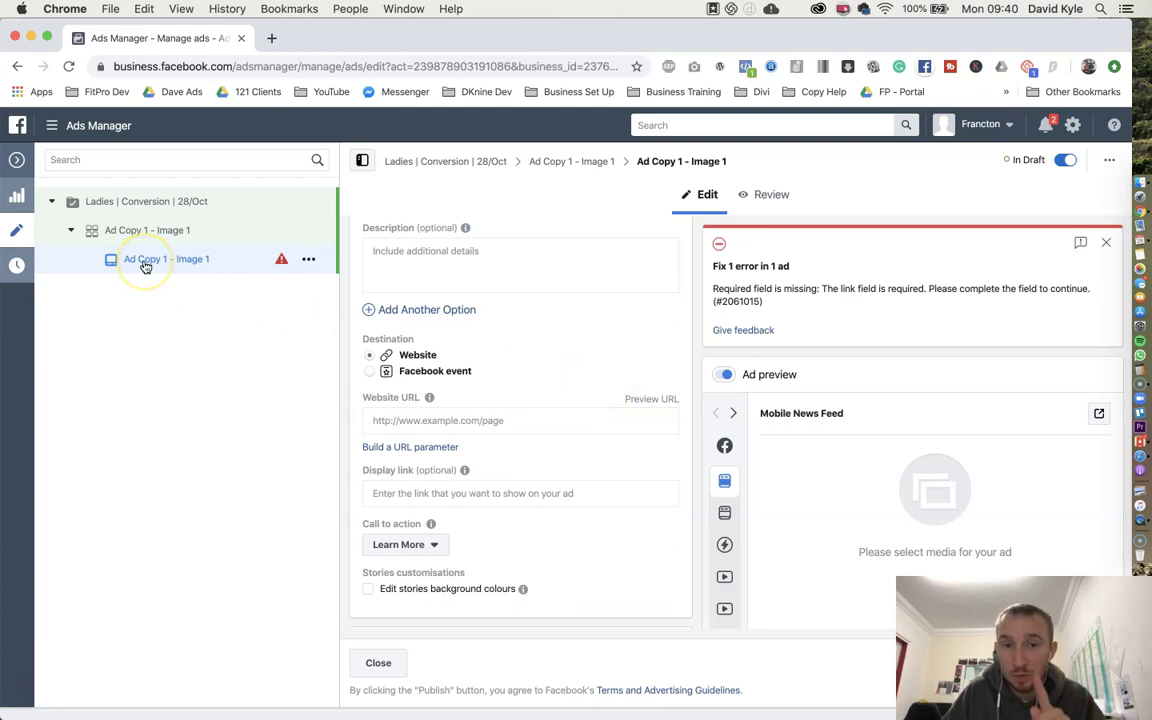
left_click(13, 163)
left_click(558, 244)
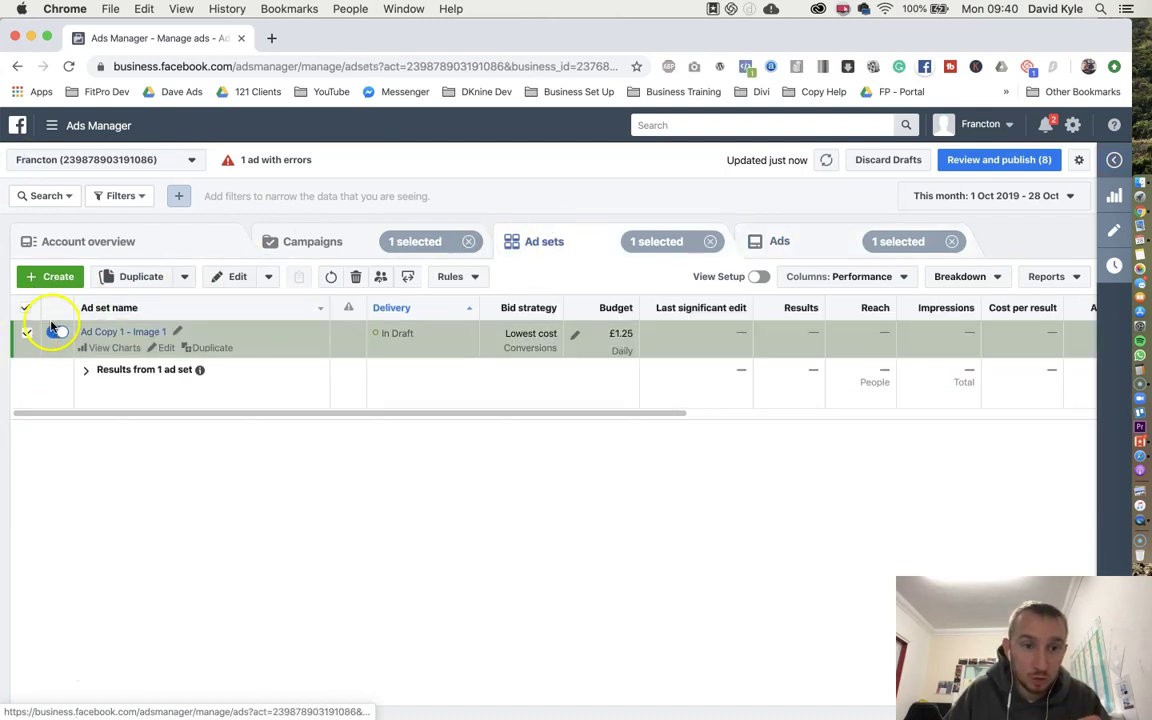
Duplicate the Ad Copy 1 - Image 1 ad set into the original campaign and start renaming the copy
left_click(108, 276)
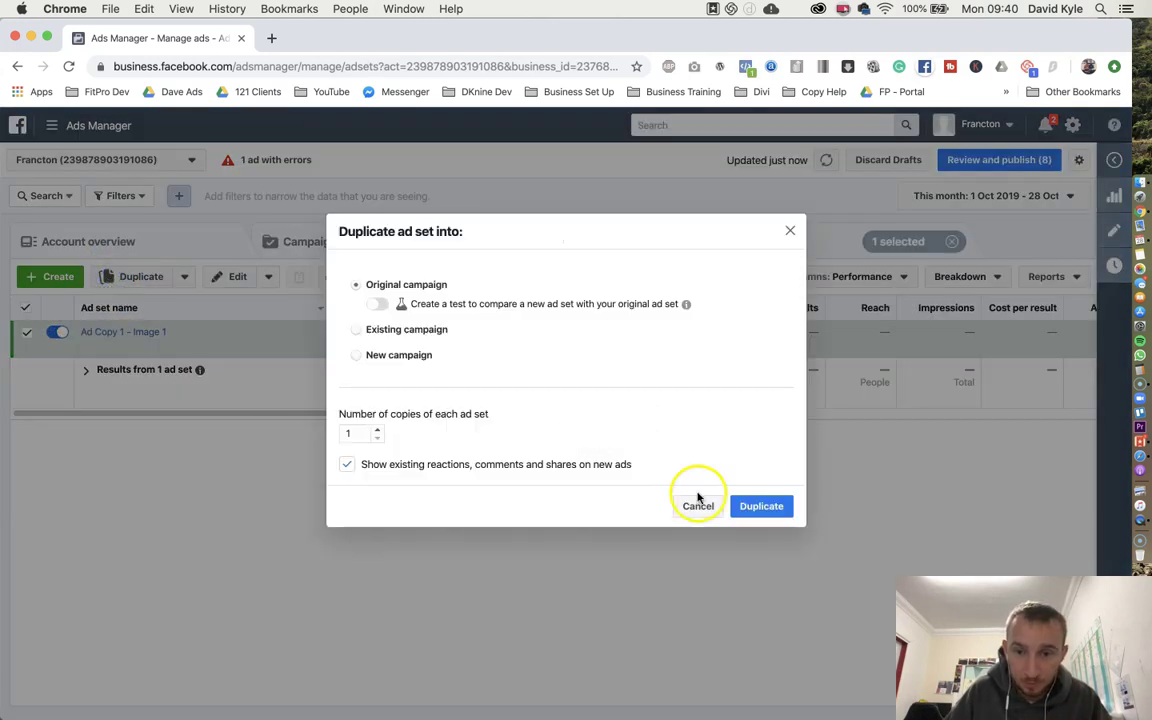
left_click(759, 505)
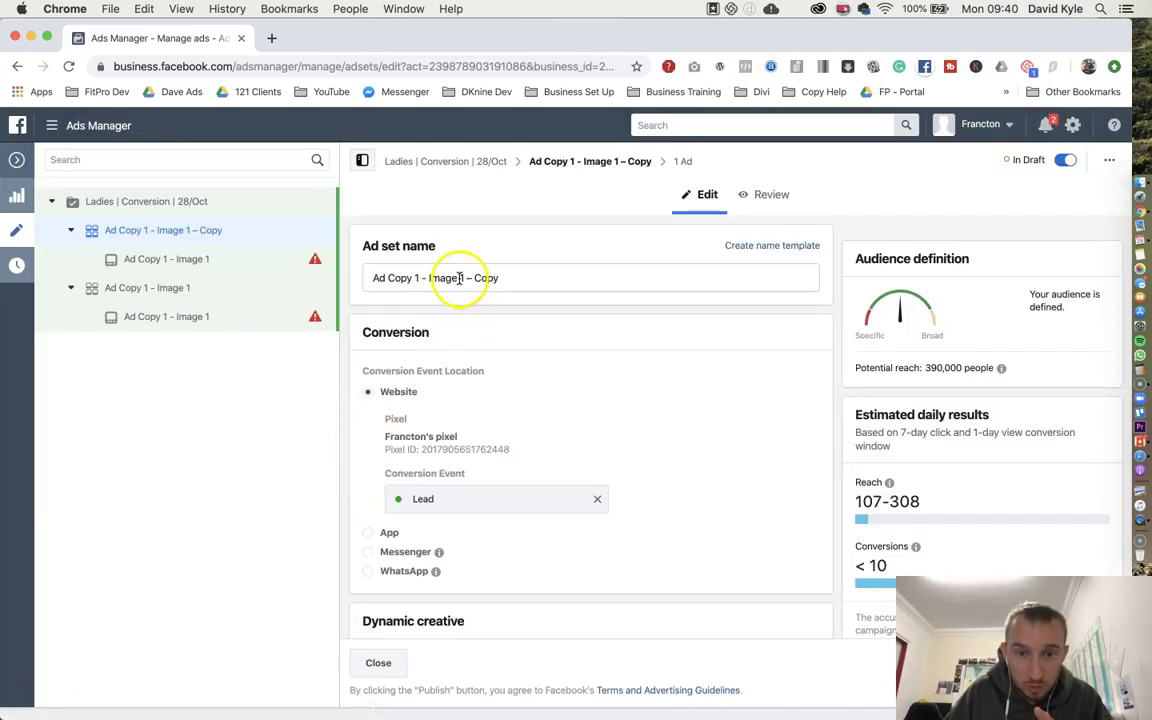
left_click_drag(459, 278, 519, 279)
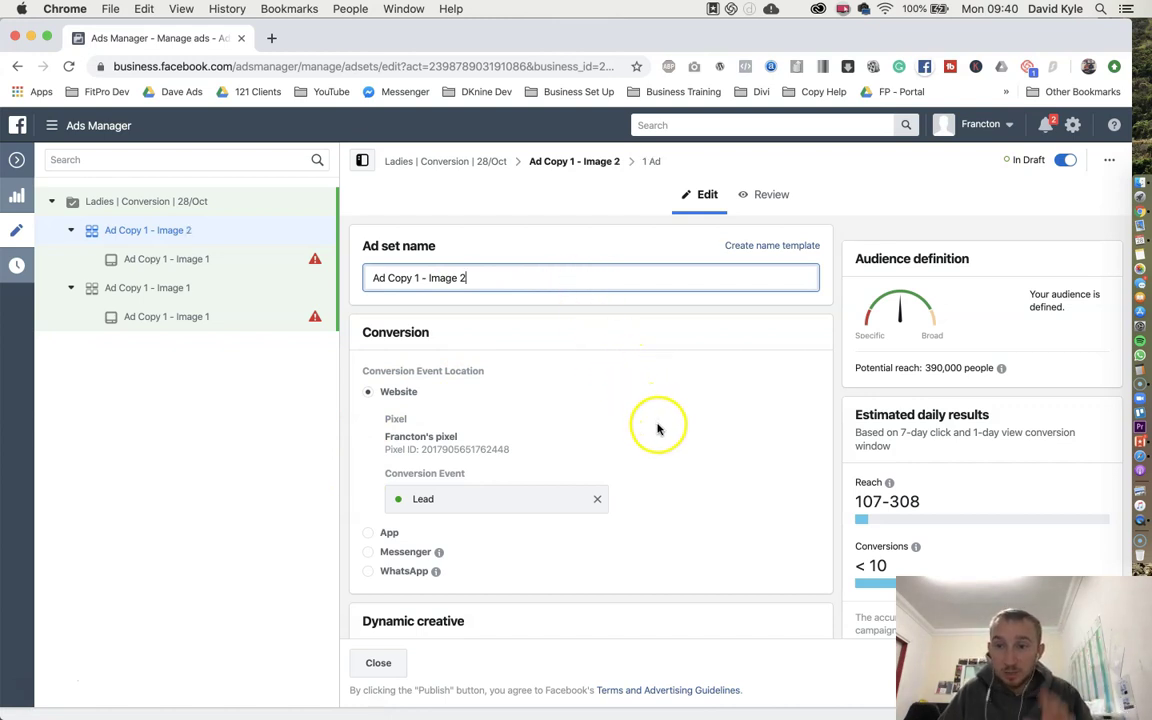
Rename the ad in the duplicated ad set to 'Ad Copy 1 - Image 2'
left_click(142, 260)
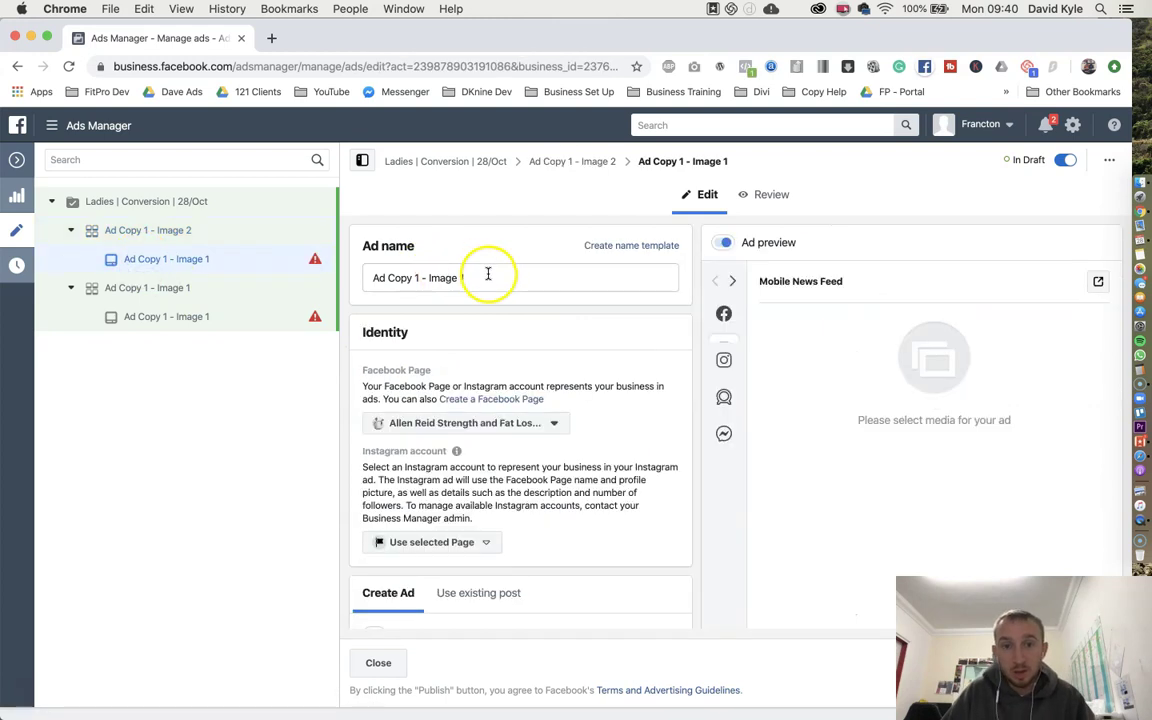
left_click(487, 274)
key("BackSpace")
type("2")
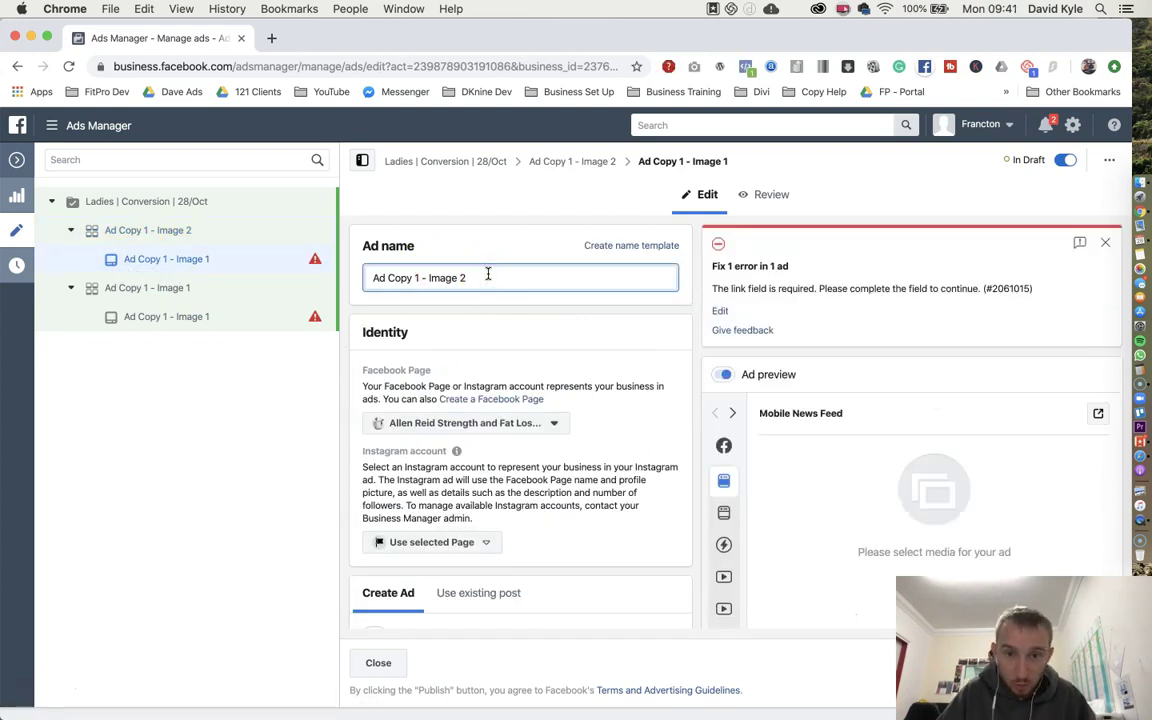
scroll(609, 404, "down", 10)
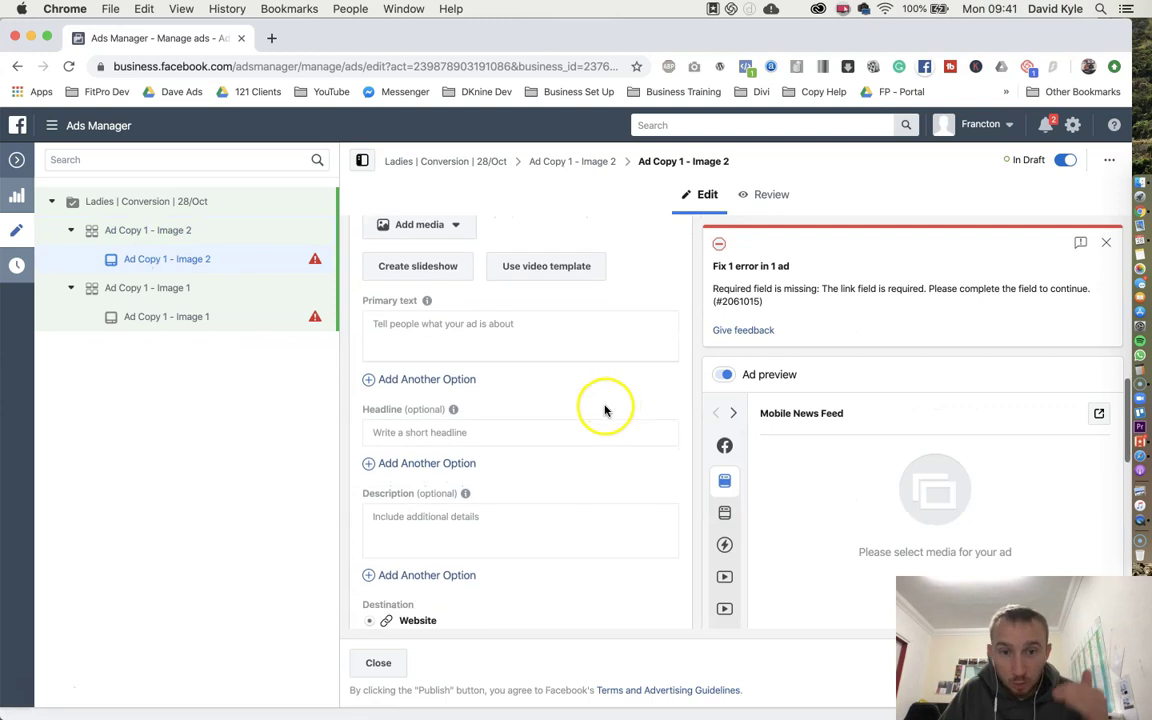
scroll(604, 410, "up", 3)
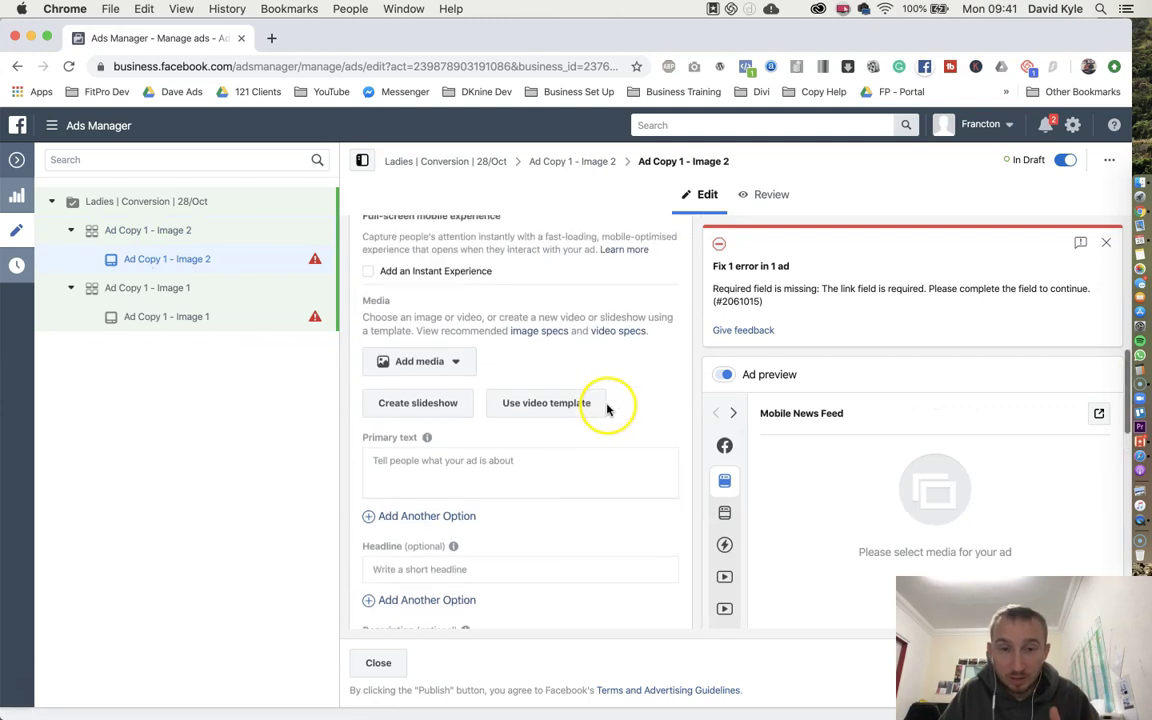
Try Add media > Add image, then close the editor and list both ad sets together
left_click(437, 362)
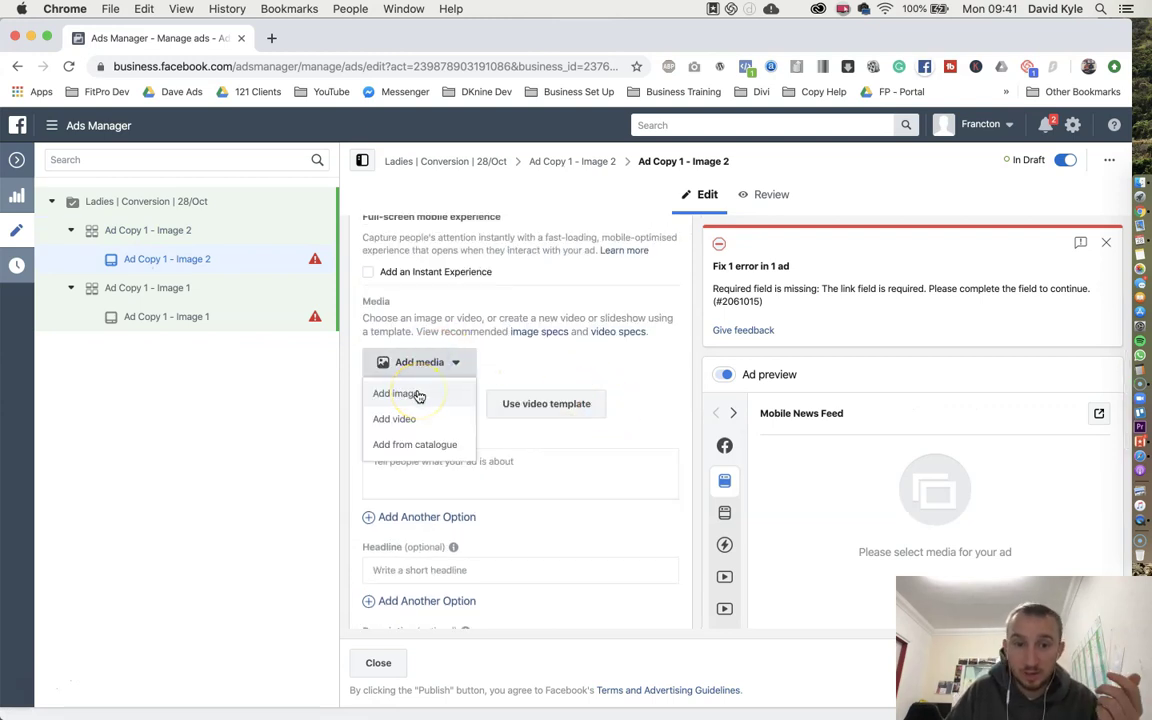
left_click(578, 365)
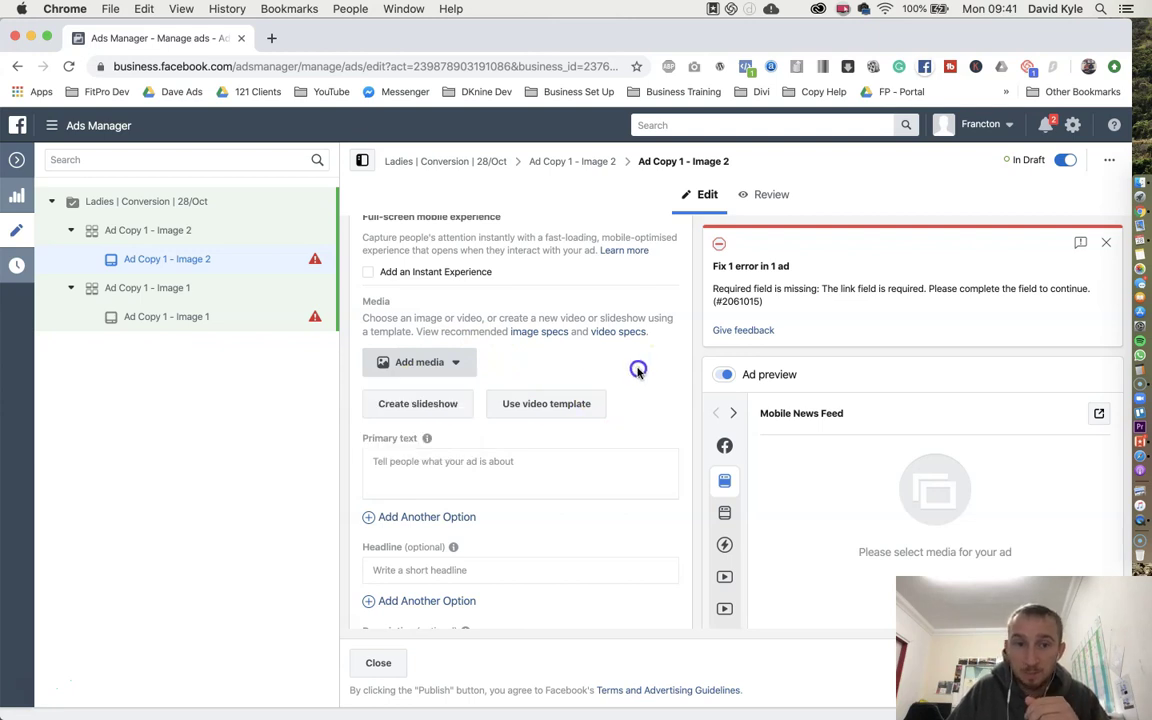
left_click(19, 160)
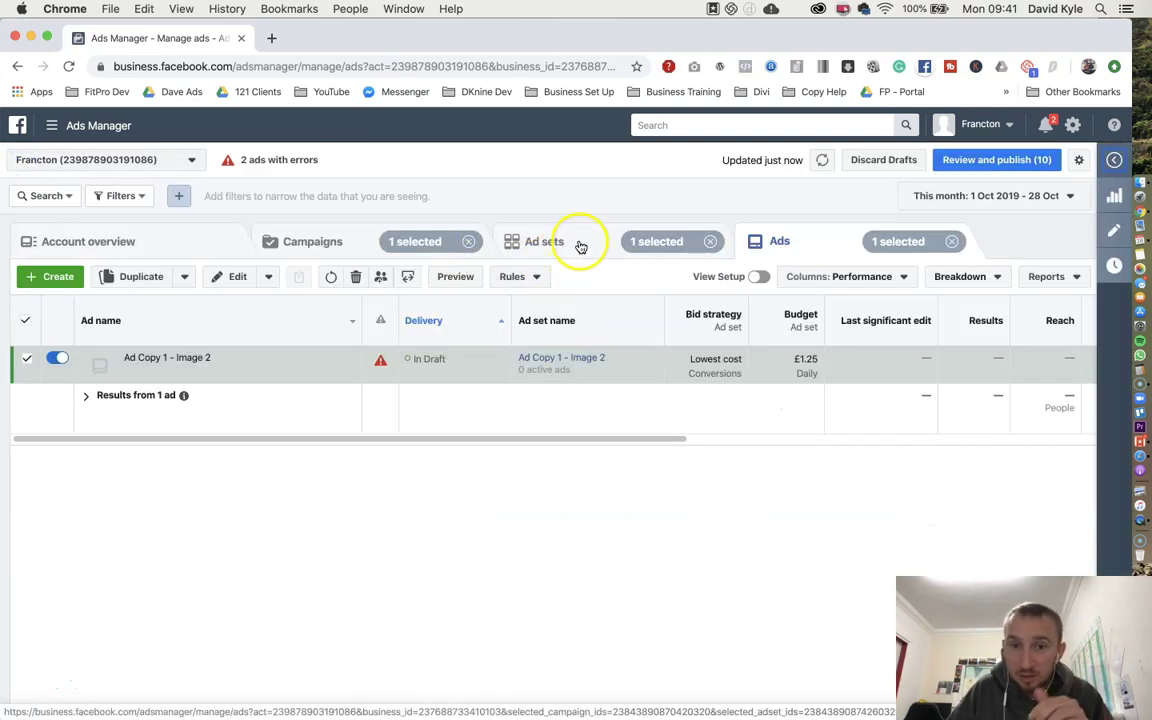
left_click(709, 242)
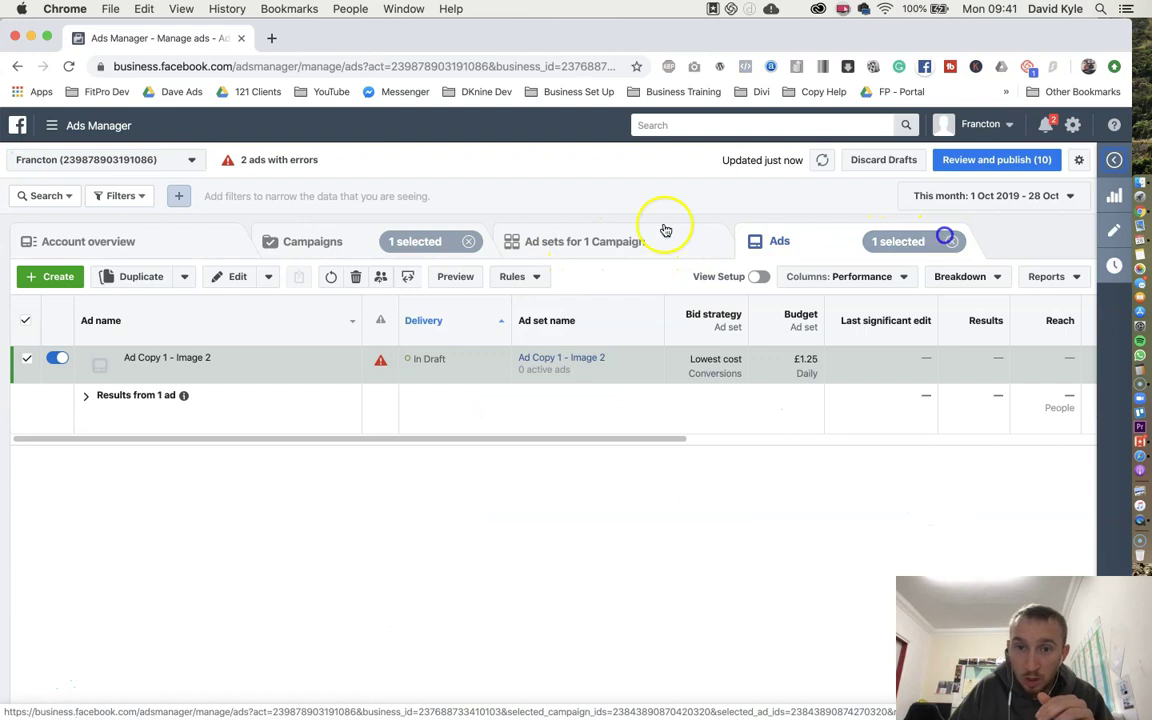
left_click(548, 243)
mouse_move(211, 354)
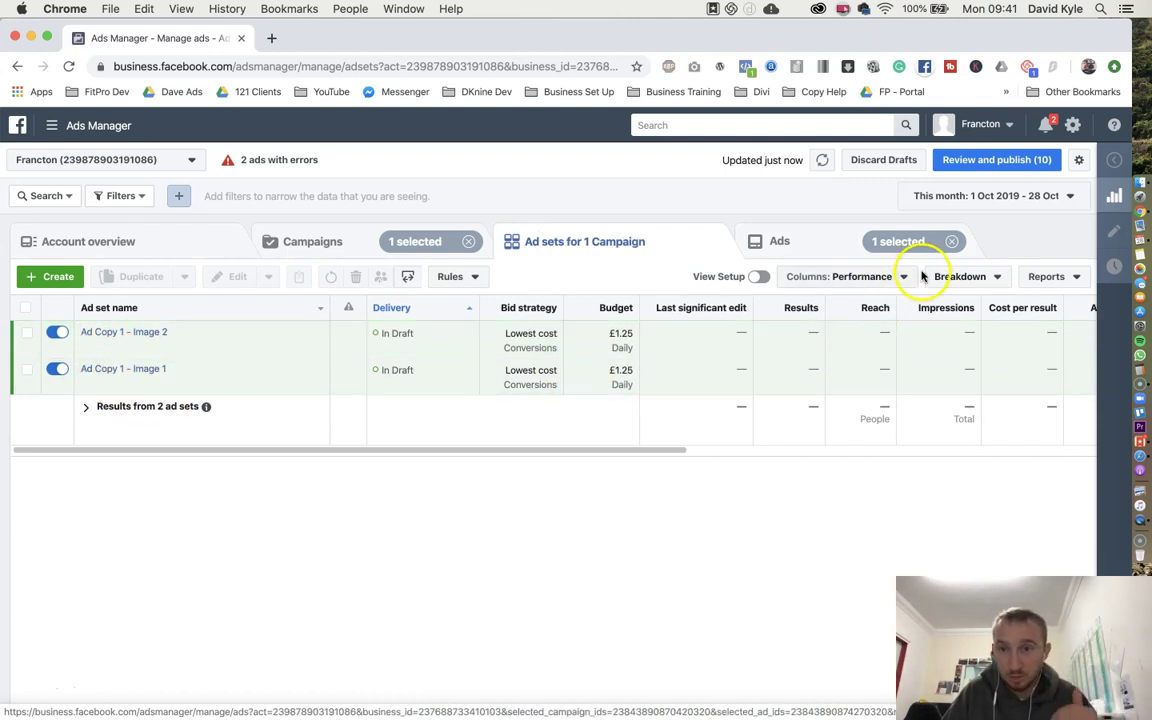
Clear the Ads and Campaigns filters and open the Men (Special Offer) - 14/Oct campaign's ad sets
left_click(952, 241)
left_click(468, 241)
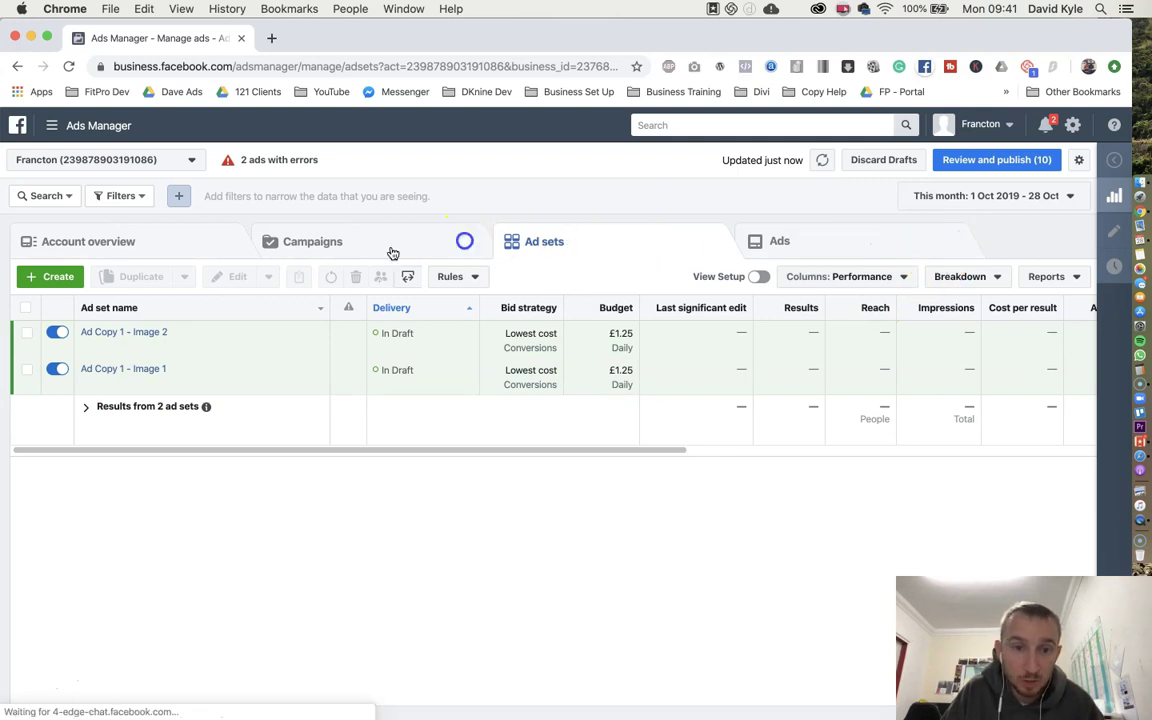
left_click(321, 243)
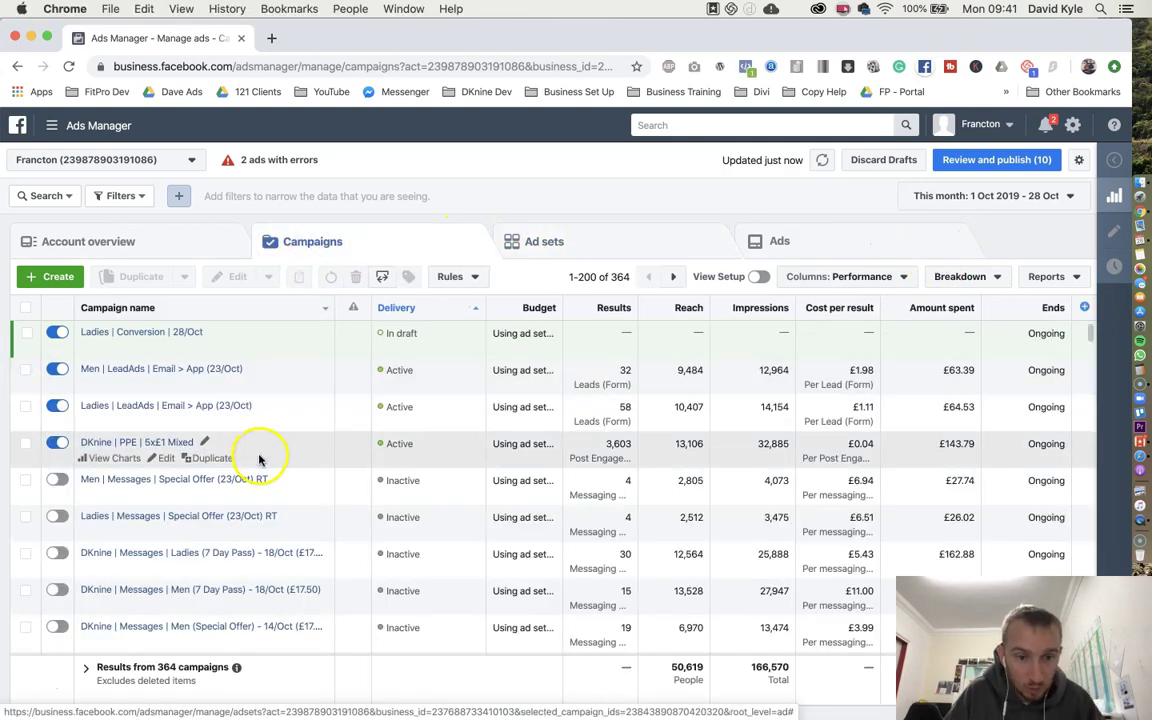
scroll(316, 463, "down", 2)
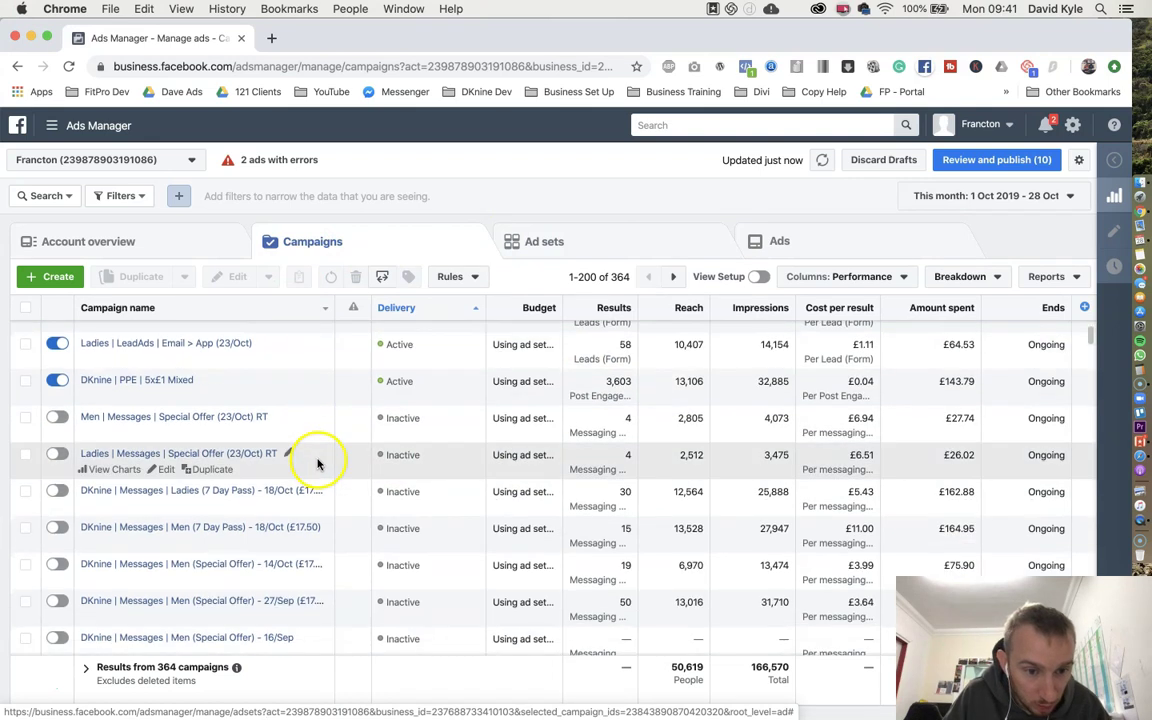
scroll(305, 458, "down", 1)
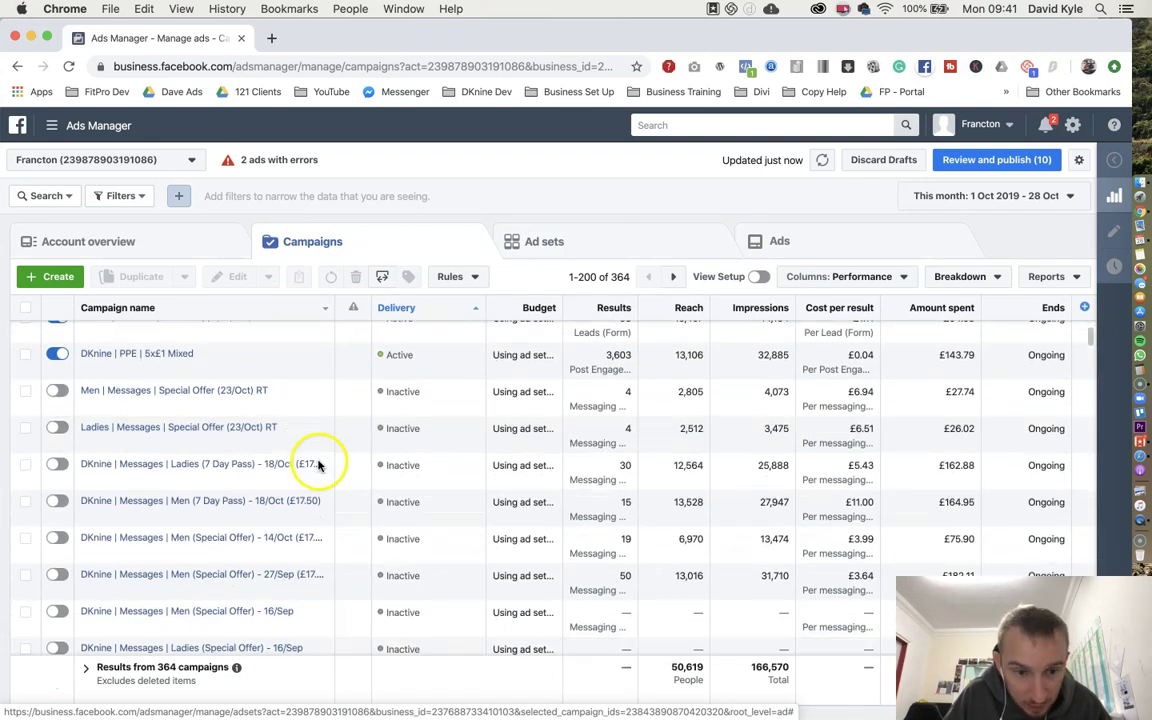
left_click(142, 538)
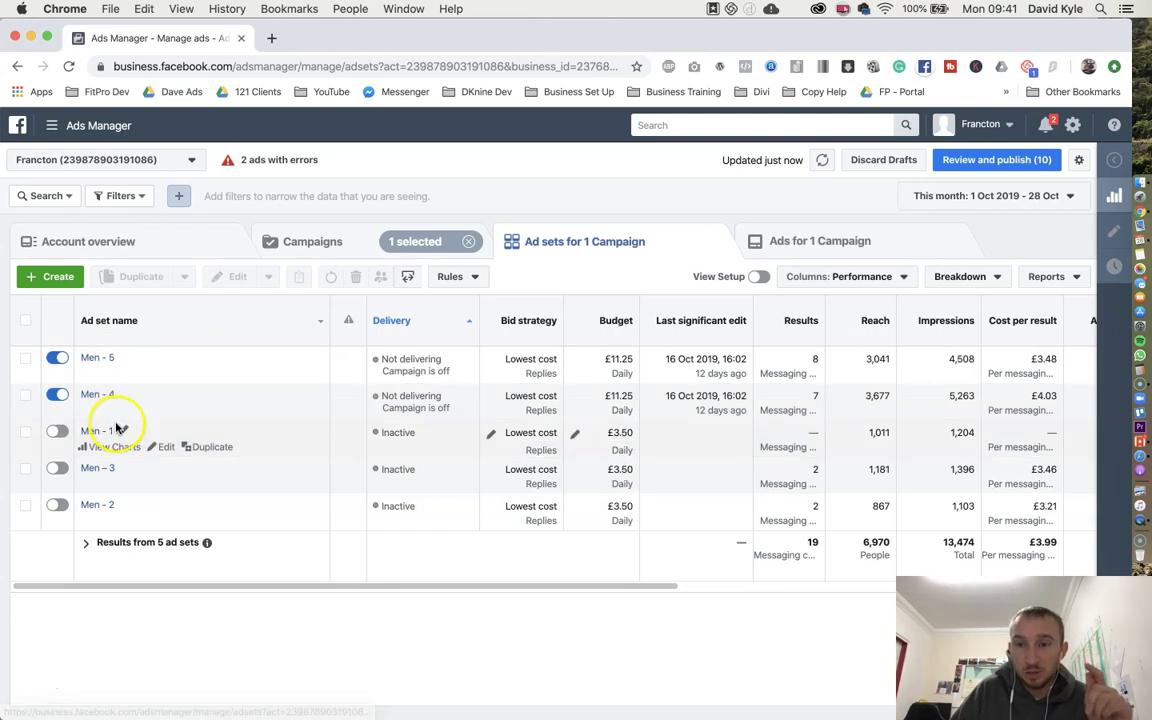
Set the reporting date range to Lifetime and bring the Cost per result column into view
left_click(1008, 195)
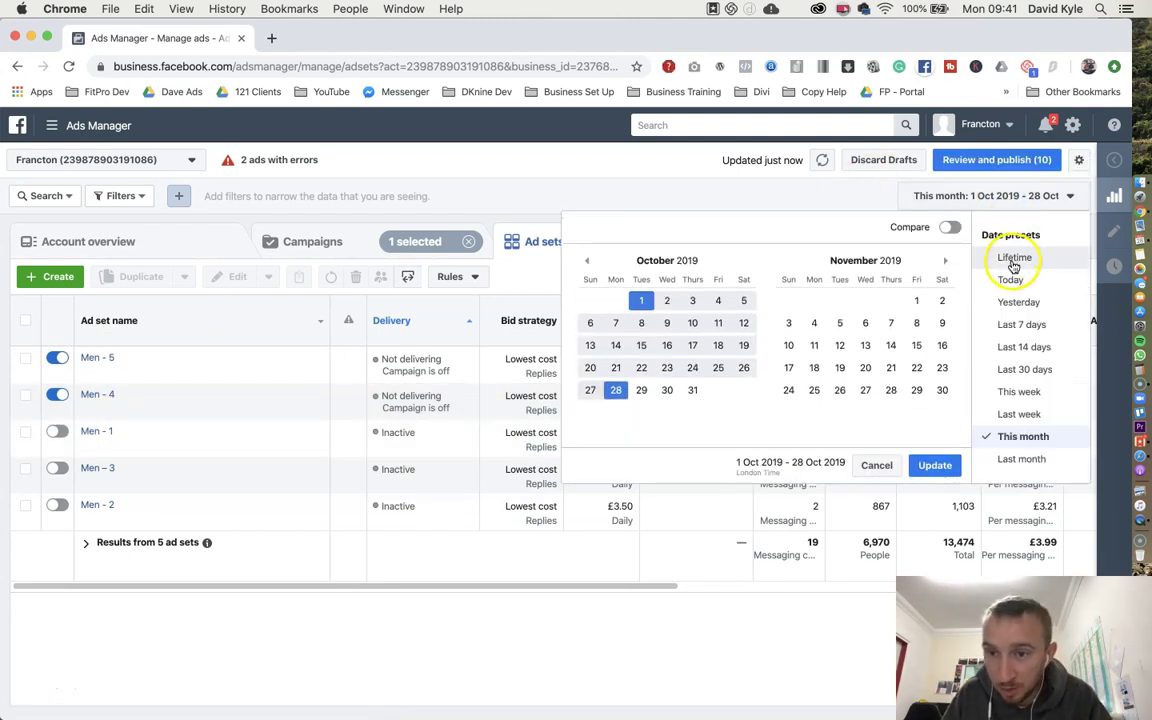
left_click(1014, 260)
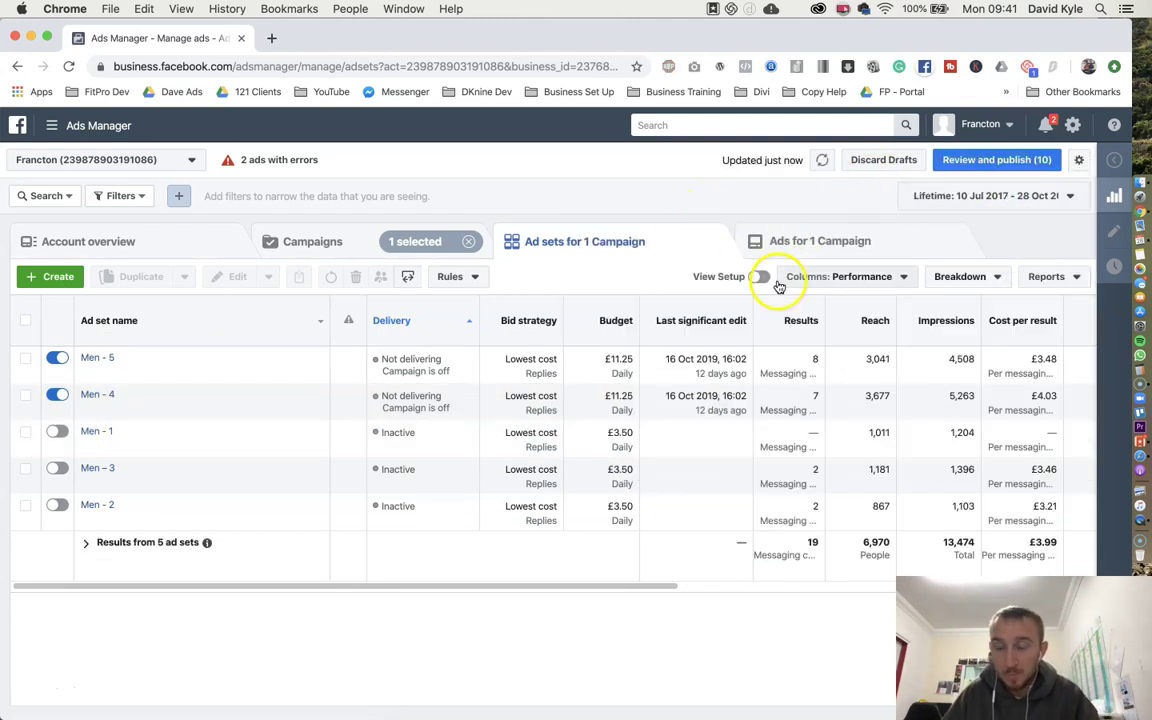
scroll(951, 380, "right", 2)
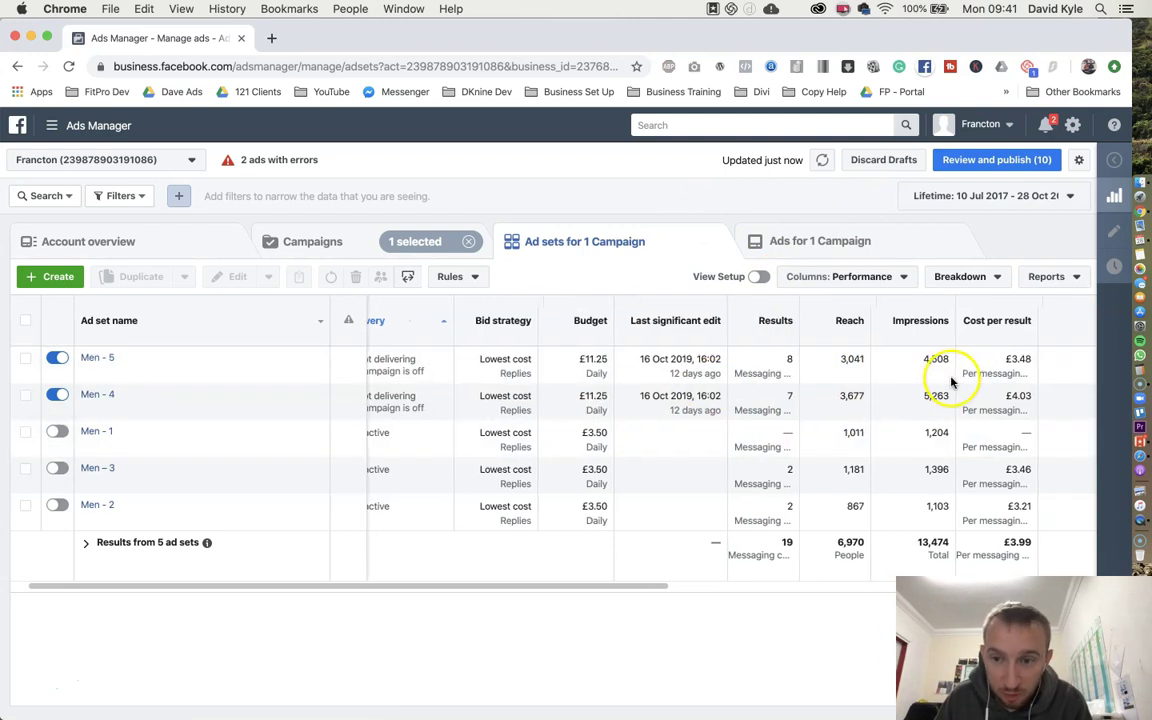
scroll(951, 380, "right", 4)
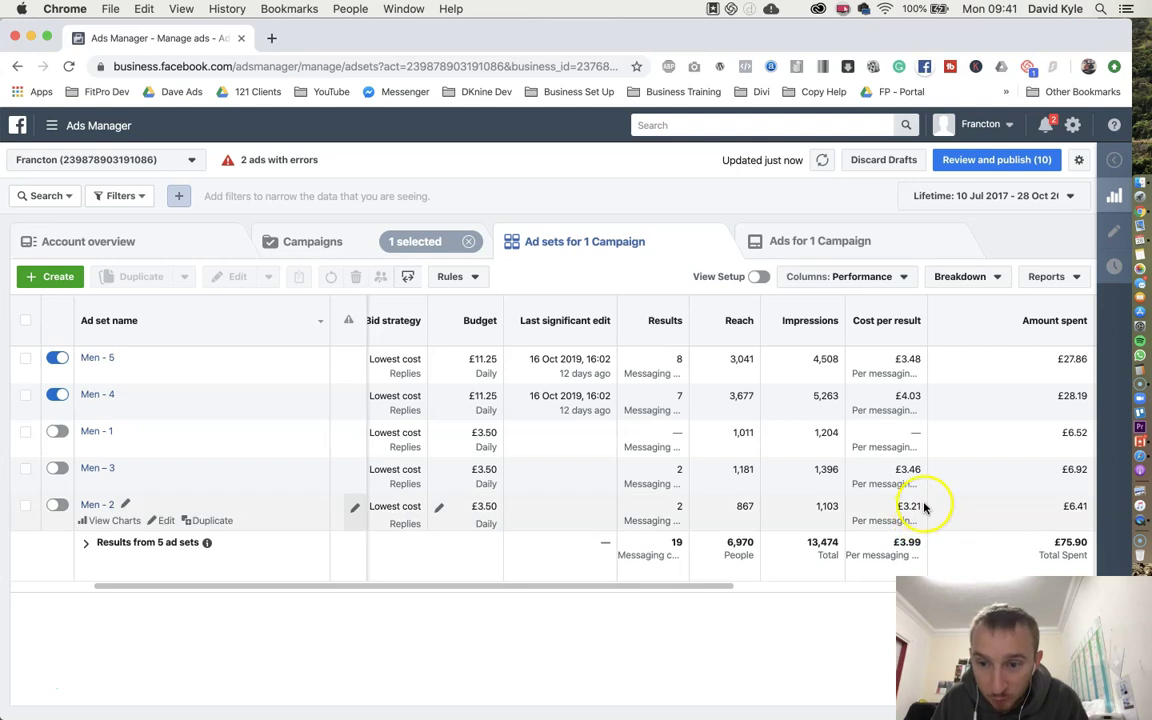
Highlight each Men ad set's cost per result: £3.21, £3.46, £4.03, £3.48, and none for Men - 1
double_click(921, 511)
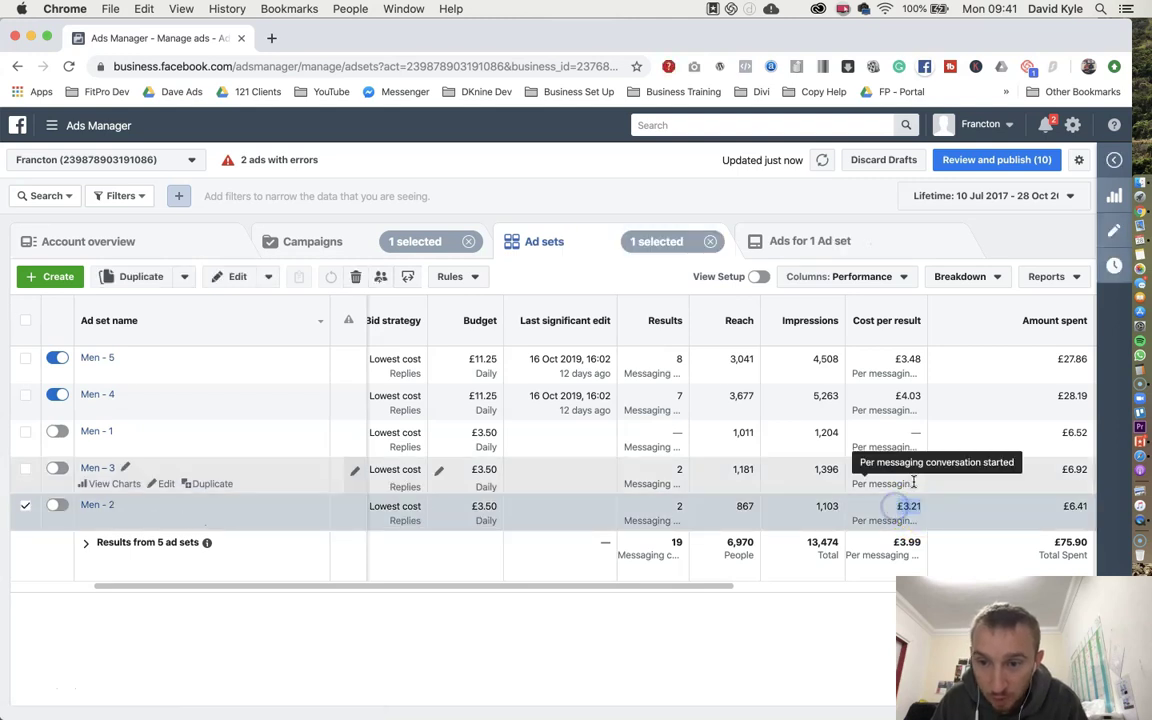
double_click(901, 469)
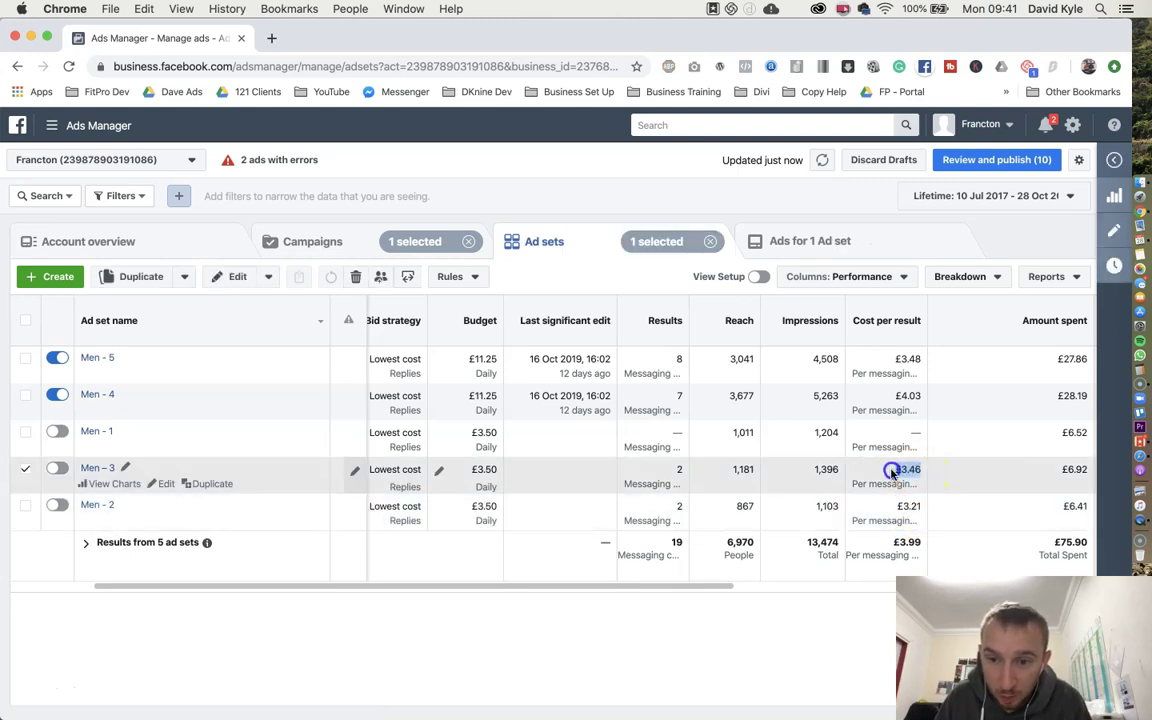
double_click(910, 396)
double_click(895, 360)
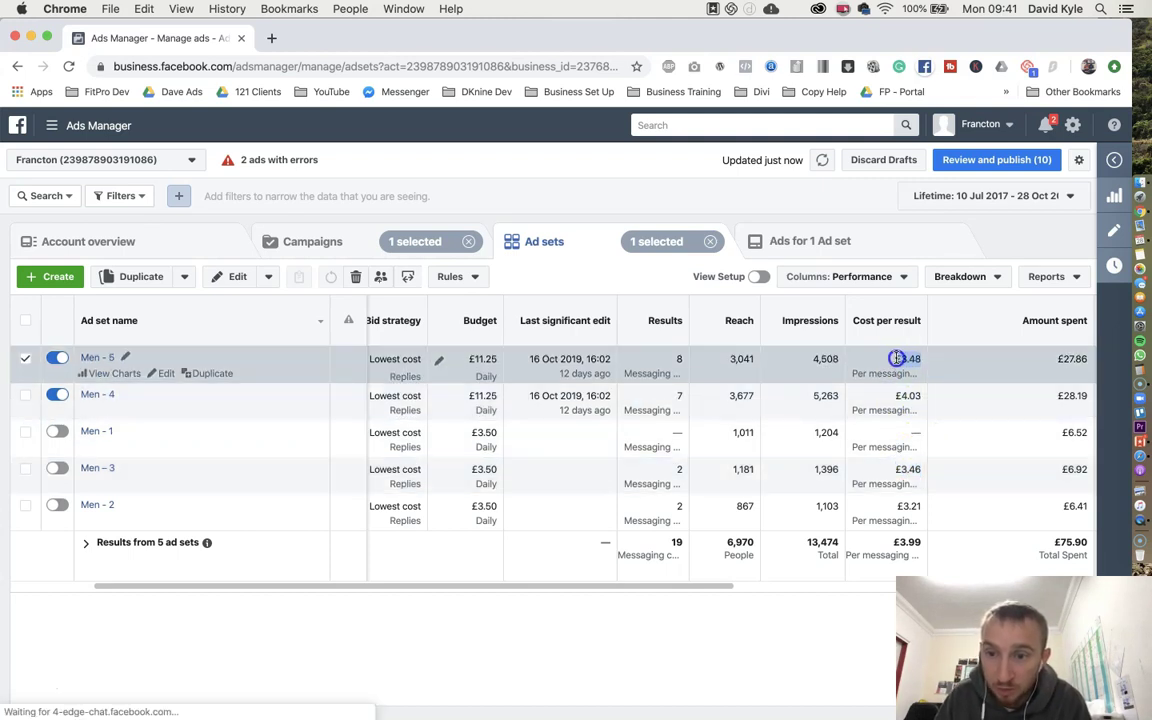
double_click(910, 433)
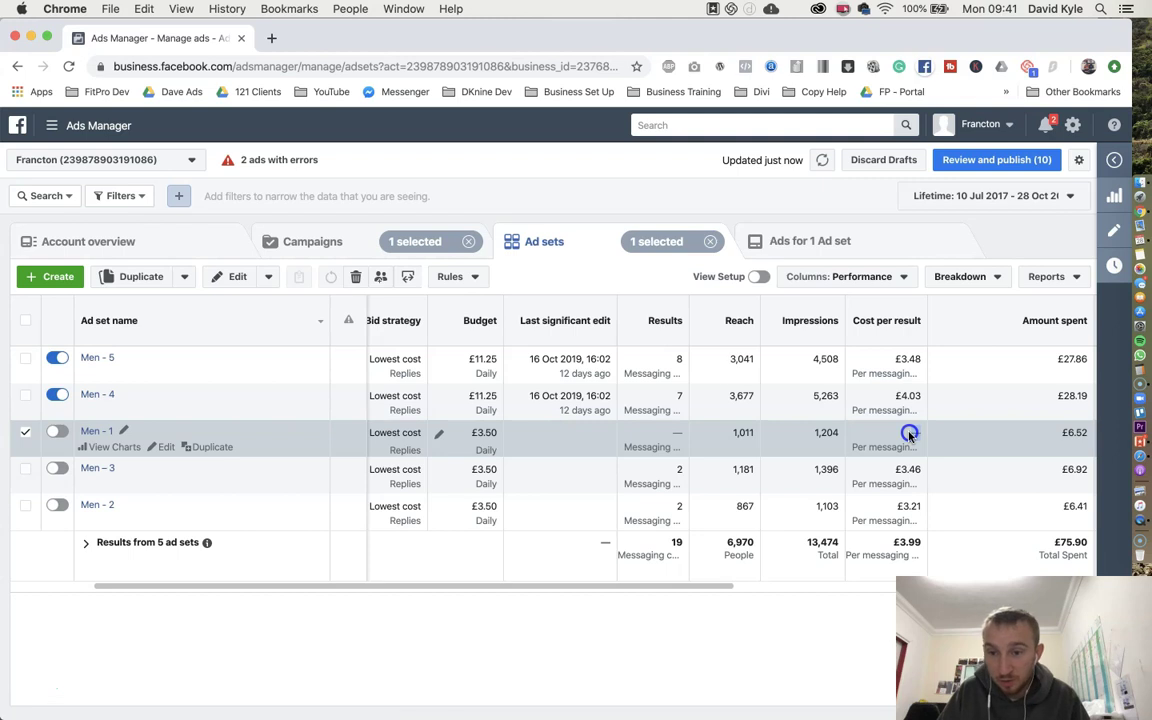